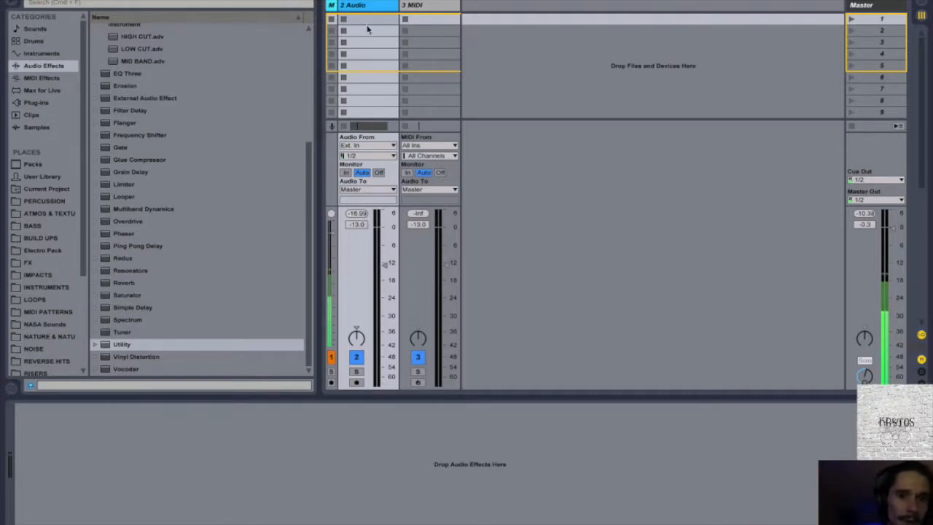
Step: Switch to the Arrangement view and add EQ Eight from the audio effects to the 2 Audio track
key("shift+Tab")
key("shift+Tab")
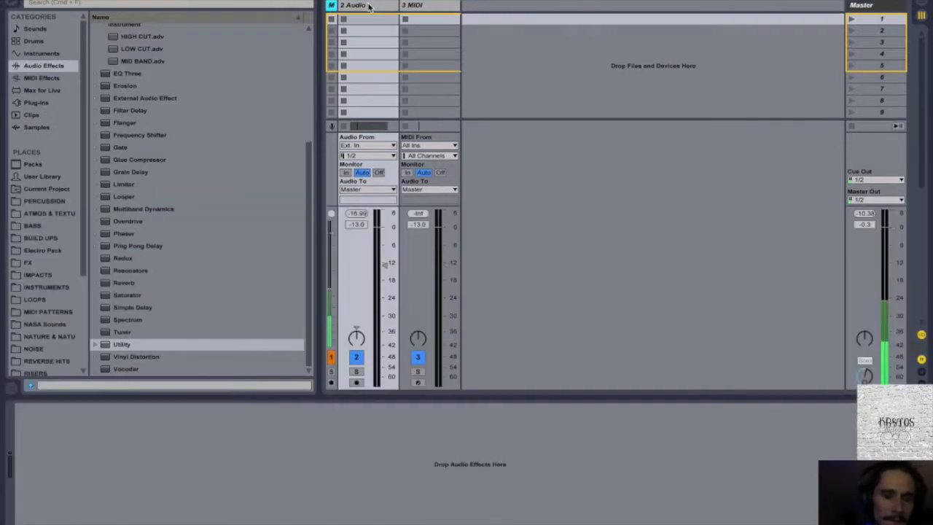
key("Tab")
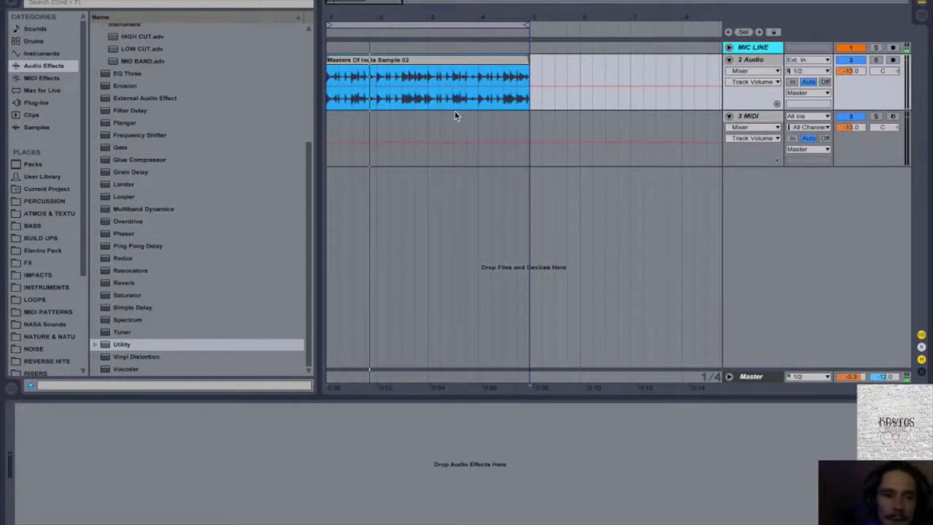
scroll(118, 82, "up", 5)
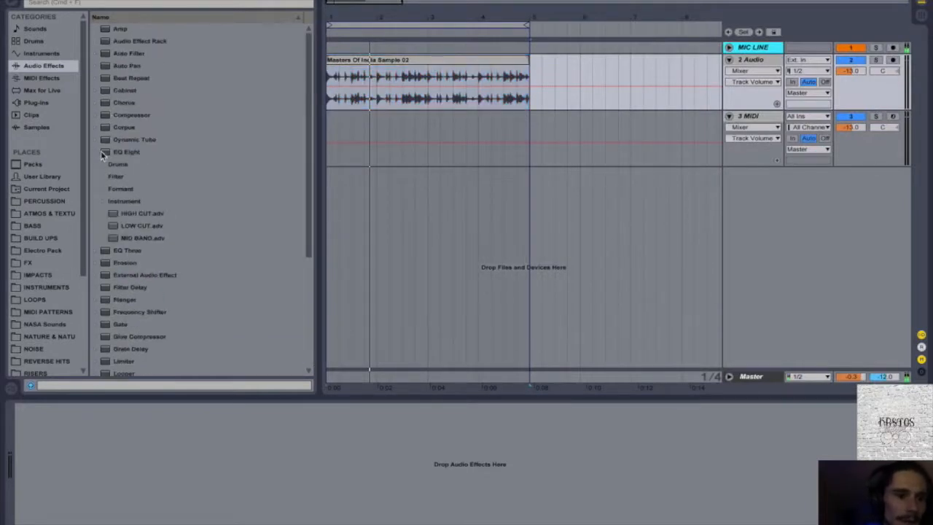
left_click(97, 154)
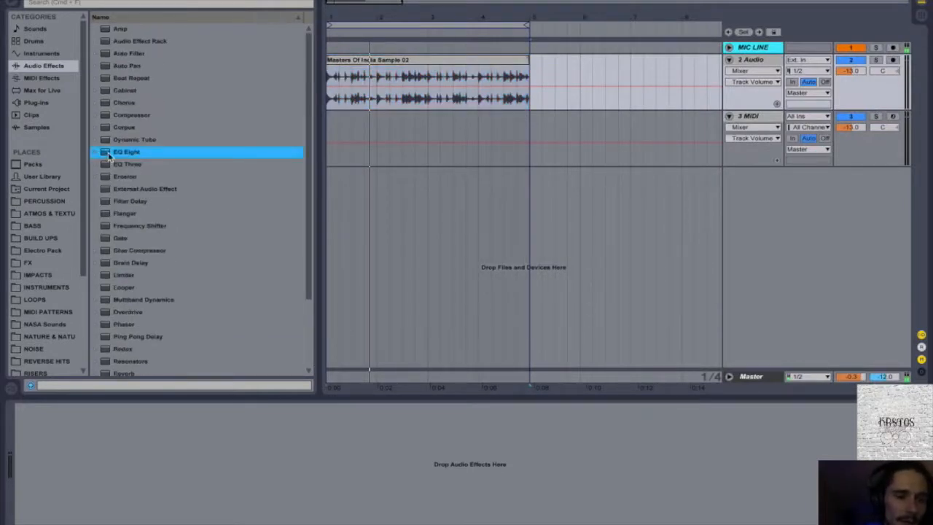
double_click(108, 153)
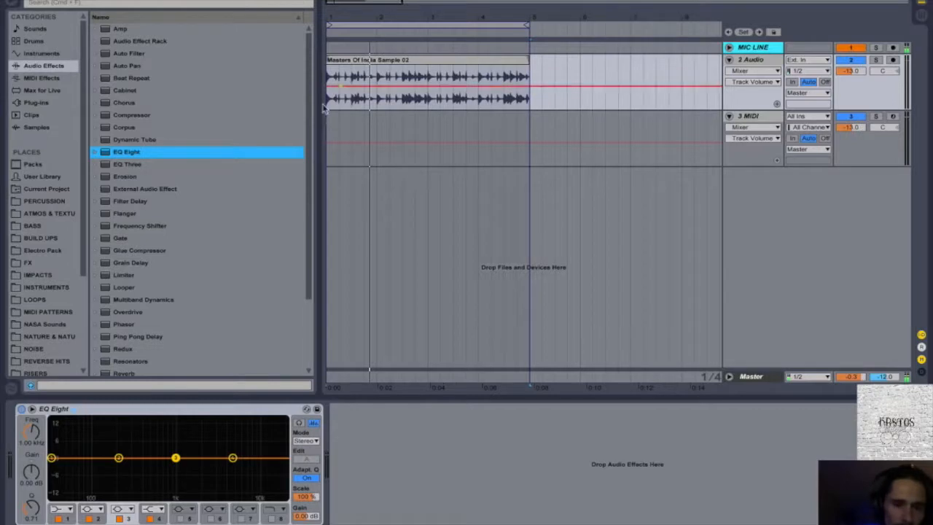
Step: Hide the browser and view EQ Eight's curve in an enlarged separate display before returning it to the device
double_click(163, 438)
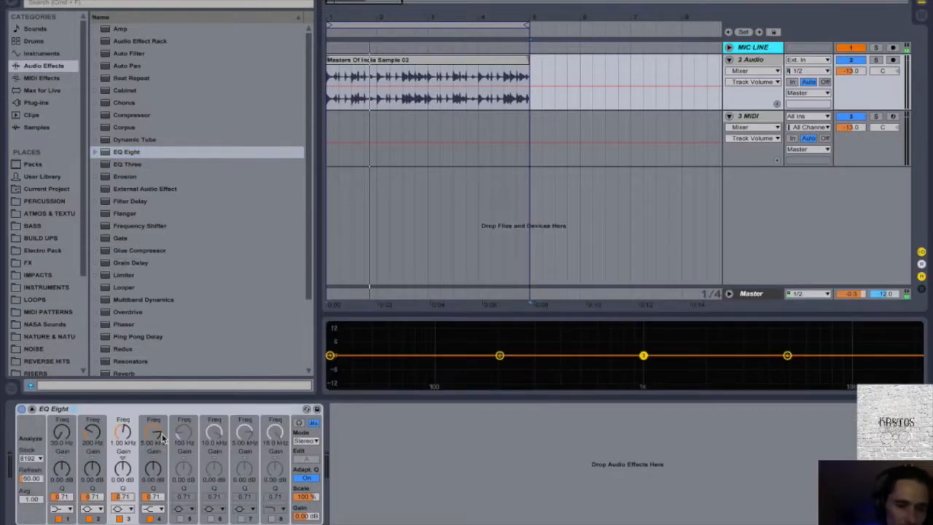
key("alt+super+b")
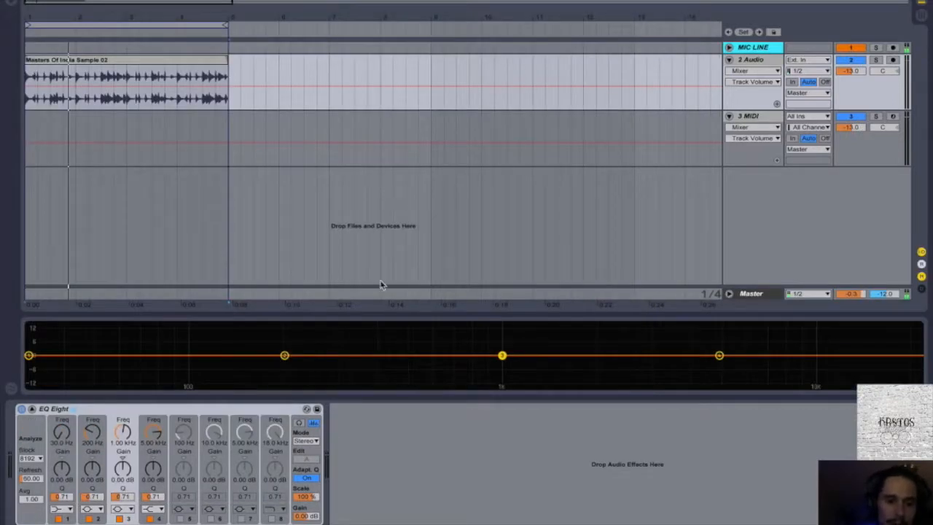
left_click_drag(371, 317, 384, 144)
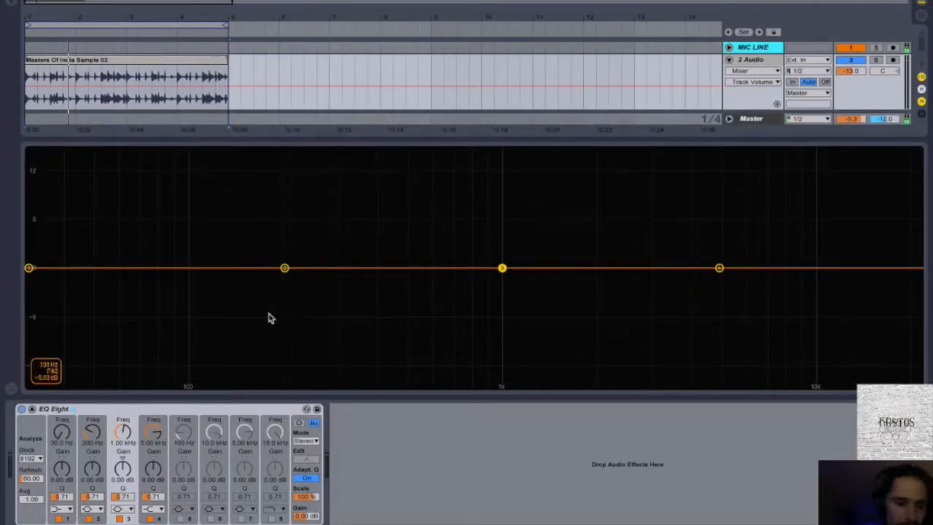
double_click(376, 334)
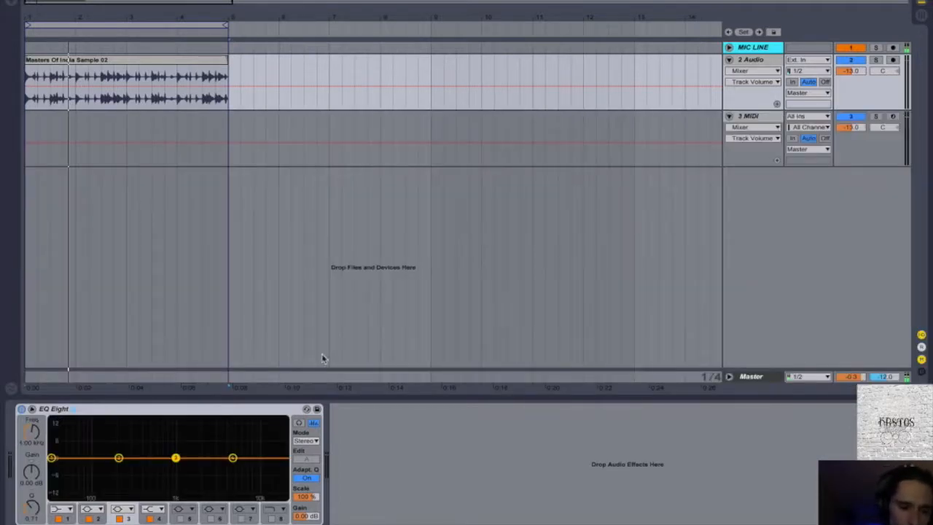
Step: Change EQ Eight's band 1 filter type to notch
left_click(69, 518)
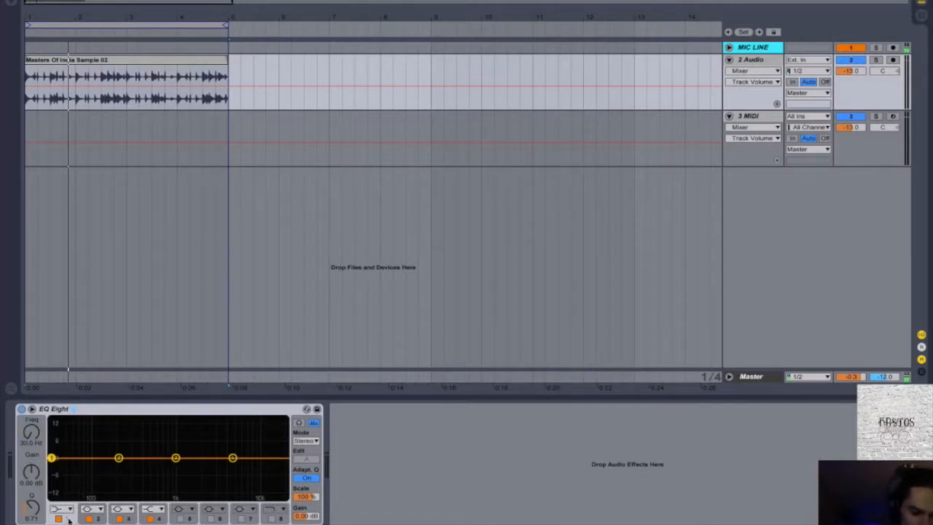
left_click(69, 514)
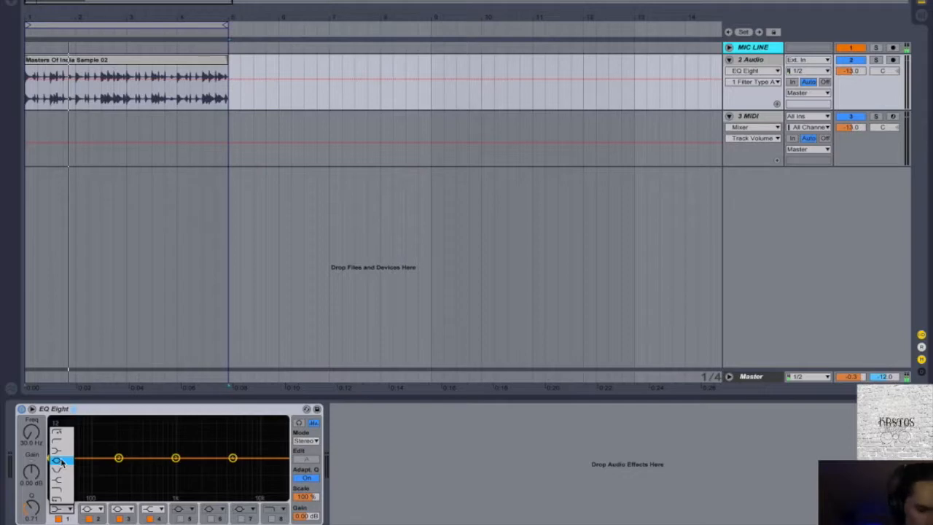
left_click(65, 472)
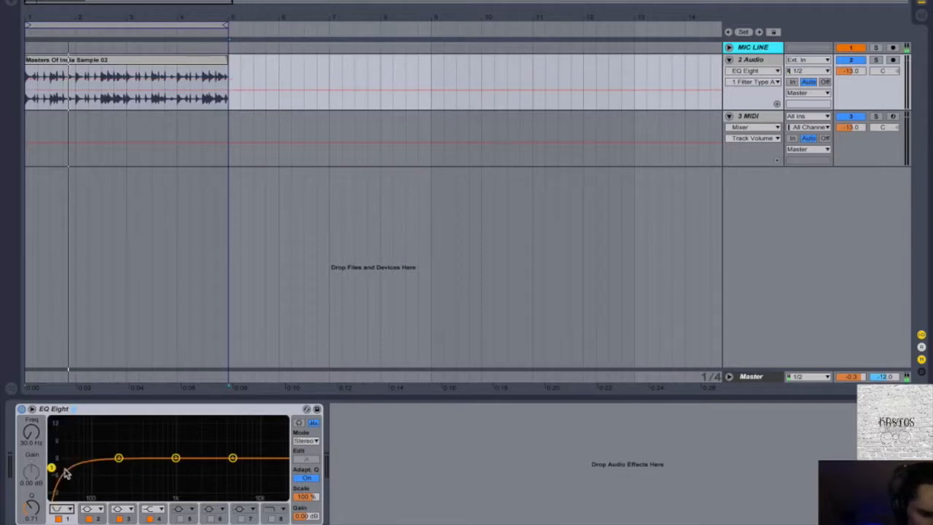
left_click(67, 512)
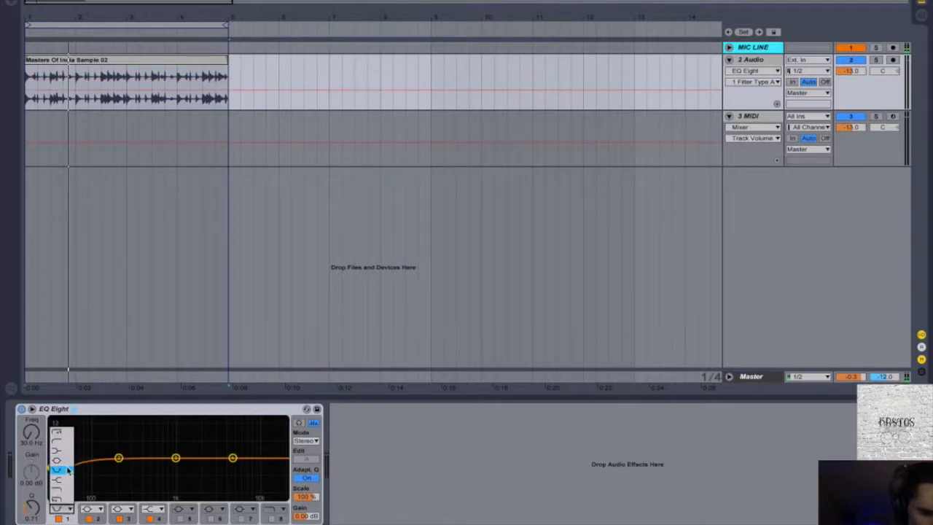
left_click(64, 471)
Step: Move band 1 to about 510 Hz and make it a narrow bell cut of about -7 dB
left_click_drag(52, 467, 151, 476)
left_click(66, 510)
left_click(59, 461)
left_click(31, 510)
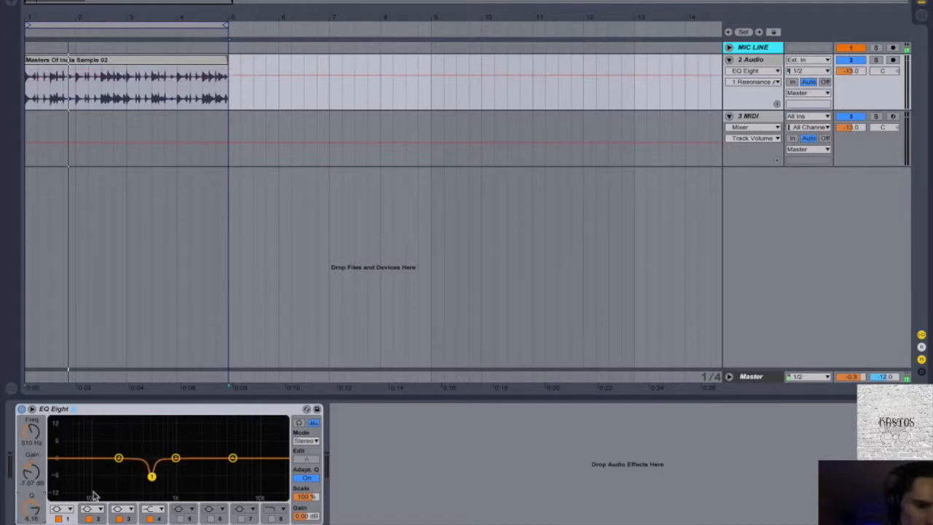
Step: Change band 1 to a low-cut filter at 30 Hz with a Q of about 0.7
left_click(63, 509)
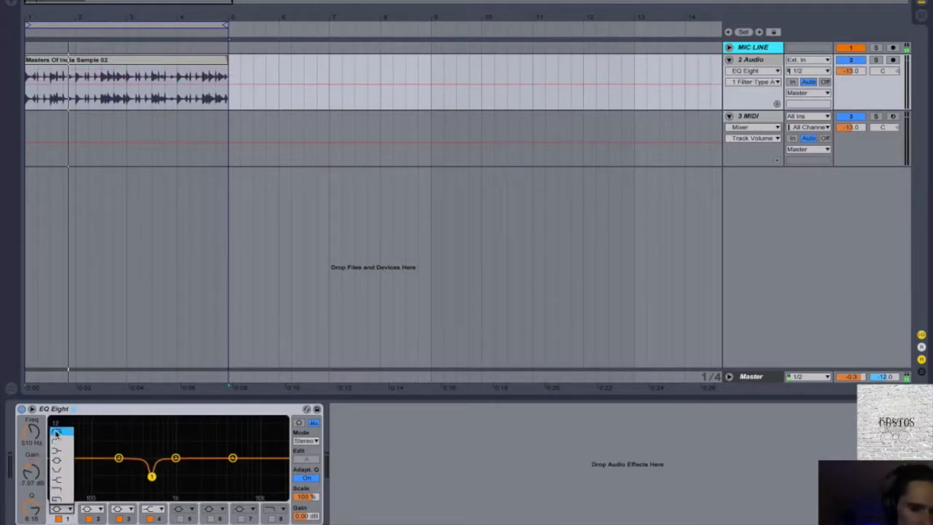
left_click(61, 433)
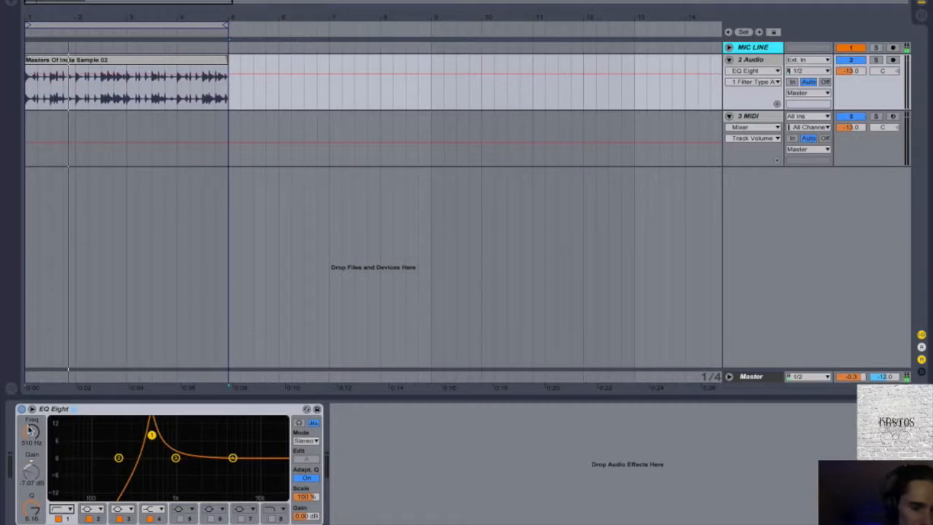
left_click_drag(32, 431, 32, 459)
left_click_drag(32, 505, 32, 489)
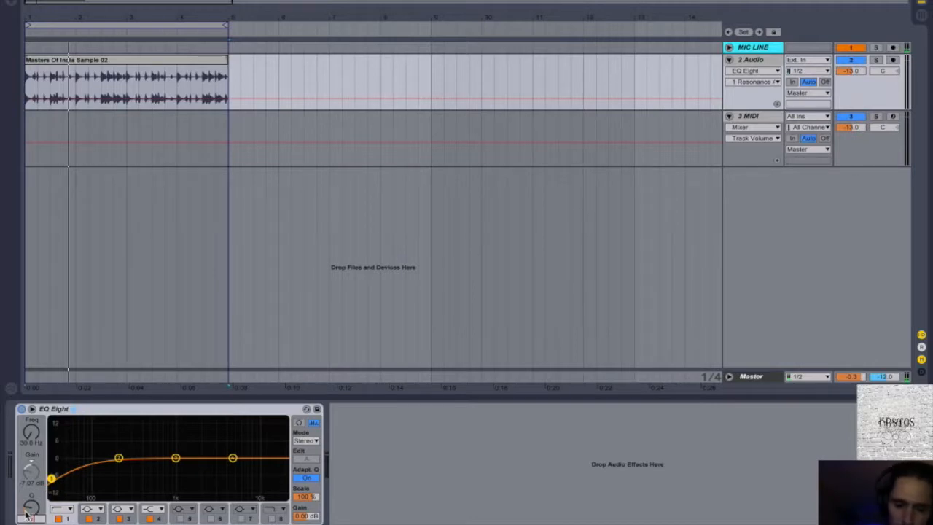
key("Return")
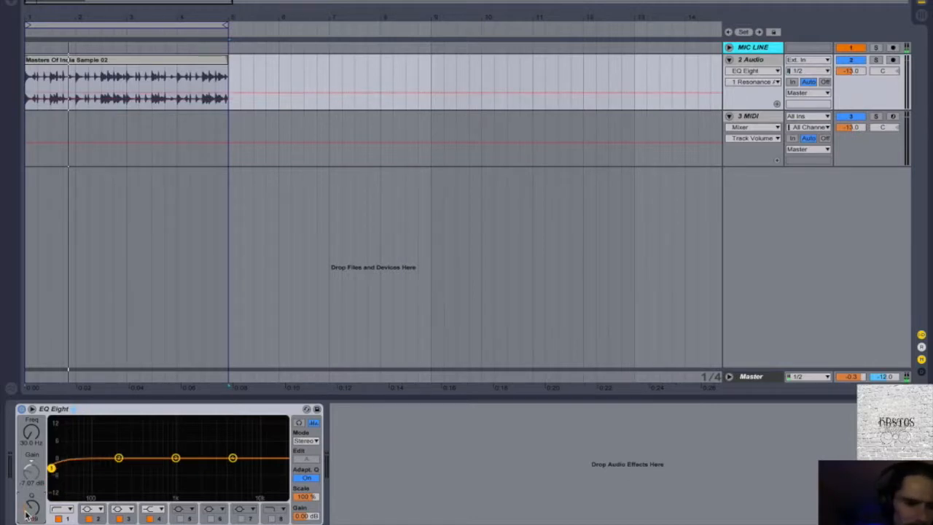
Step: Sweep band 1's low-cut frequency and leave it at about 105 Hz
left_click_drag(52, 467, 86, 466)
left_click_drag(37, 503, 160, 469)
left_click_drag(29, 402, 29, 435)
mouse_move(98, 472)
left_mouse_down()
mouse_move(102, 462)
mouse_move(84, 464)
mouse_move(85, 480)
mouse_move(83, 463)
mouse_move(84, 485)
mouse_move(84, 452)
mouse_move(84, 468)
left_mouse_up()
left_click_drag(32, 437, 33, 441)
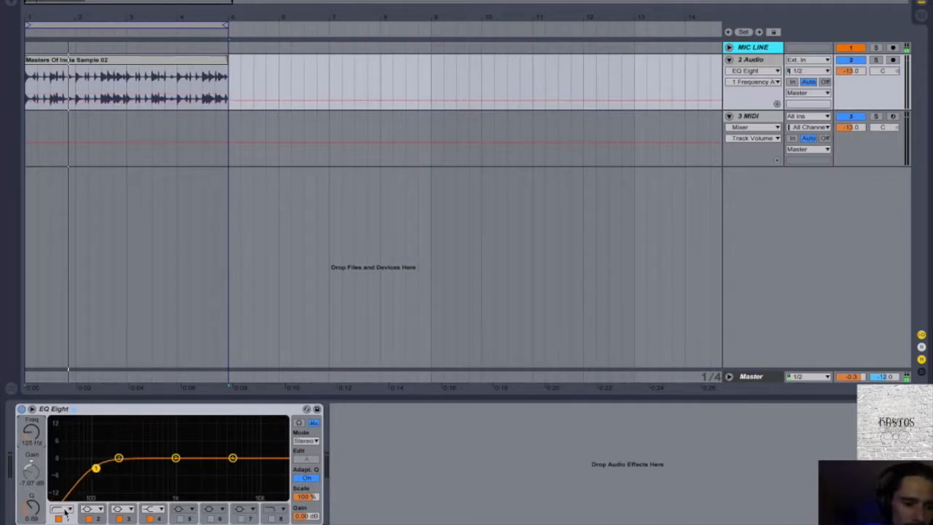
Step: Change band 1 to a low shelf with Q 0.10, gain -15.0 dB and frequency 77.0 Hz
left_click(65, 513)
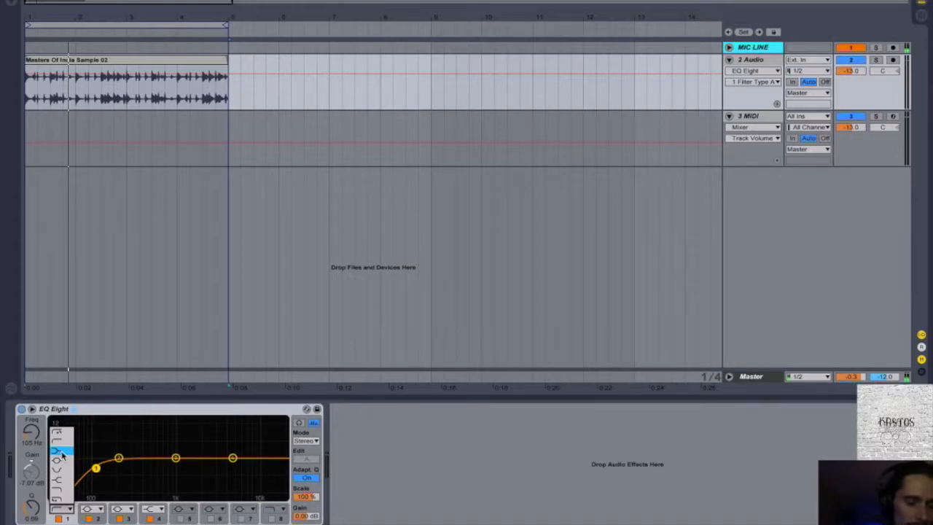
left_click(61, 453)
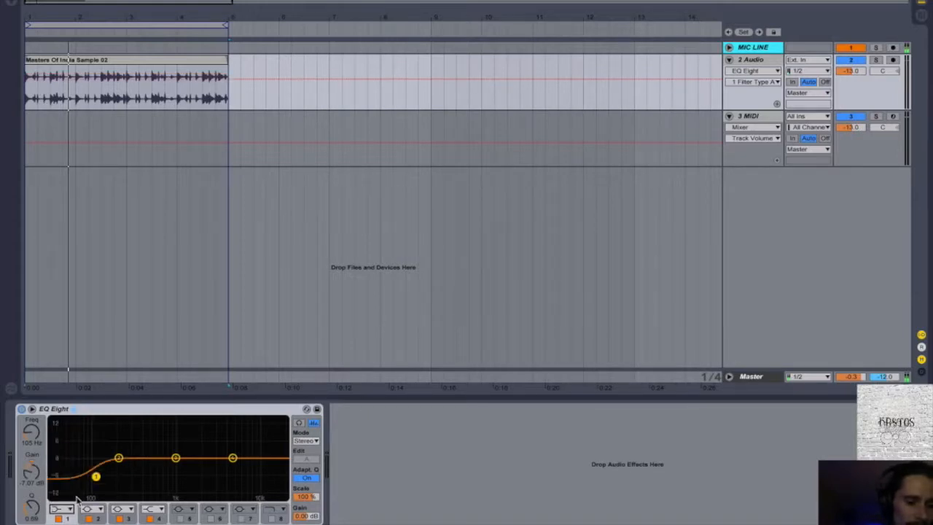
left_click_drag(32, 509, 32, 519)
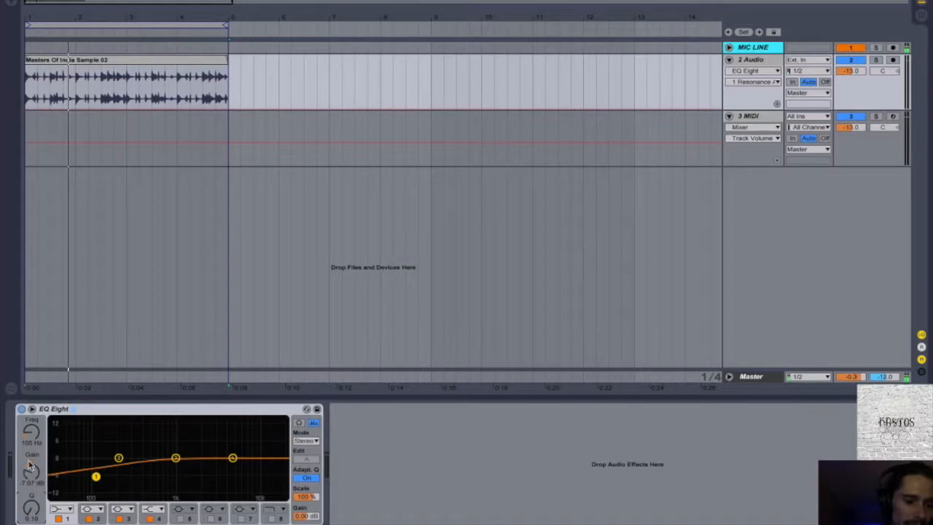
left_click_drag(31, 471, 32, 503)
mouse_move(31, 433)
left_mouse_down()
mouse_move(30, 446)
mouse_move(30, 420)
mouse_move(31, 438)
left_mouse_up()
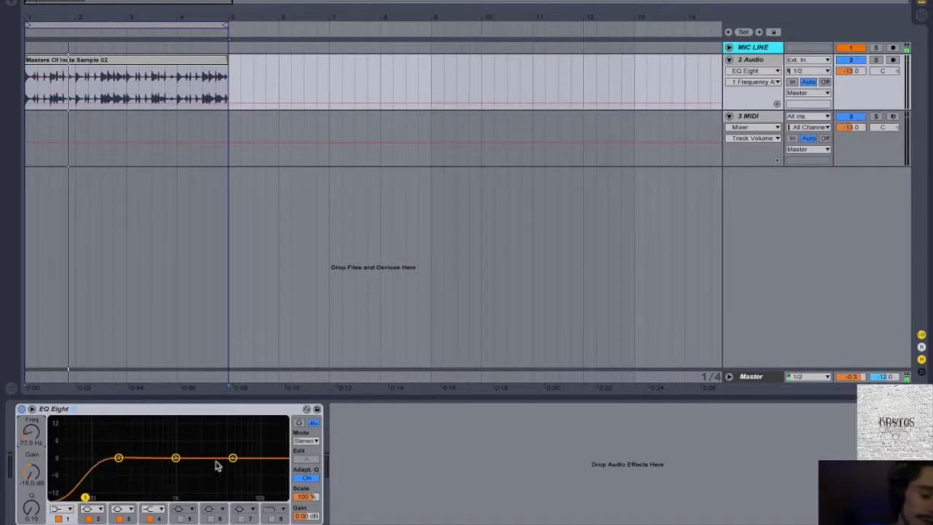
Step: Turn off EQ Eight's bands 1, 2 and 3, toggling band 1 to compare before leaving it off
left_click(59, 518)
left_click(89, 518)
left_click(119, 518)
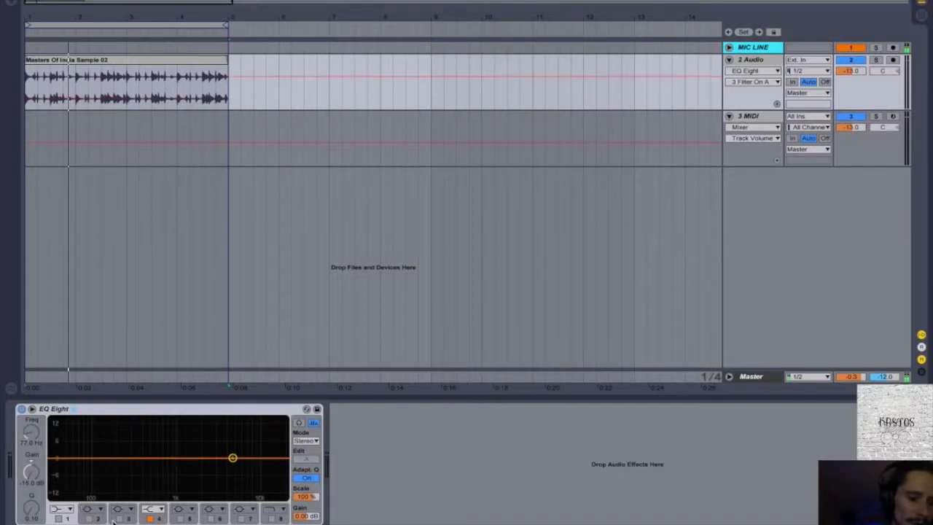
left_click(58, 518)
left_click(59, 518)
left_click(58, 519)
left_click(58, 518)
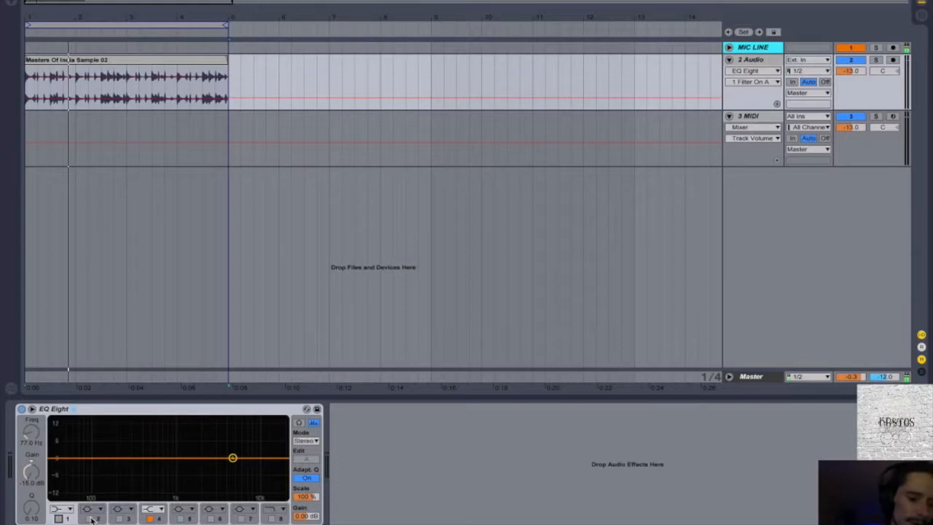
Step: Turn on band 2 as a bell and shape a boost of about 3.84 dB at 507 Hz with Q 2.94
left_click(89, 518)
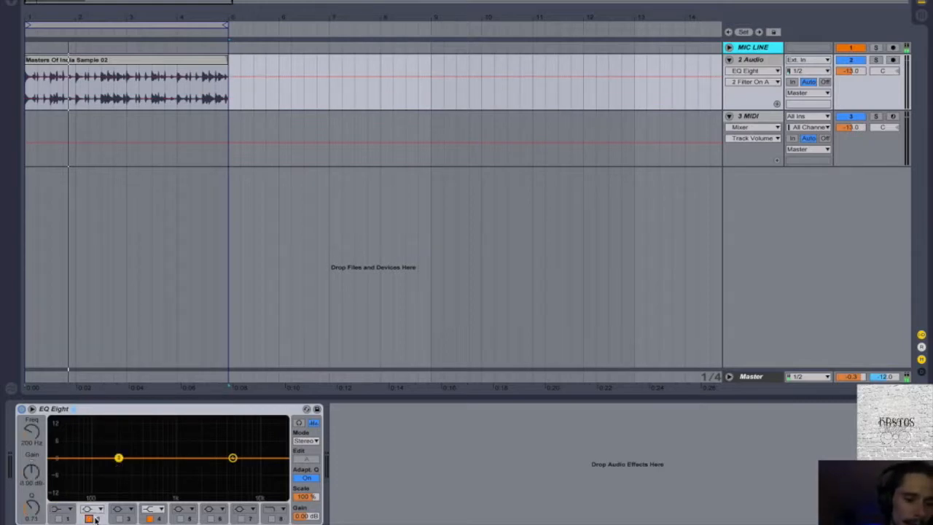
left_click(96, 510)
left_click(95, 462)
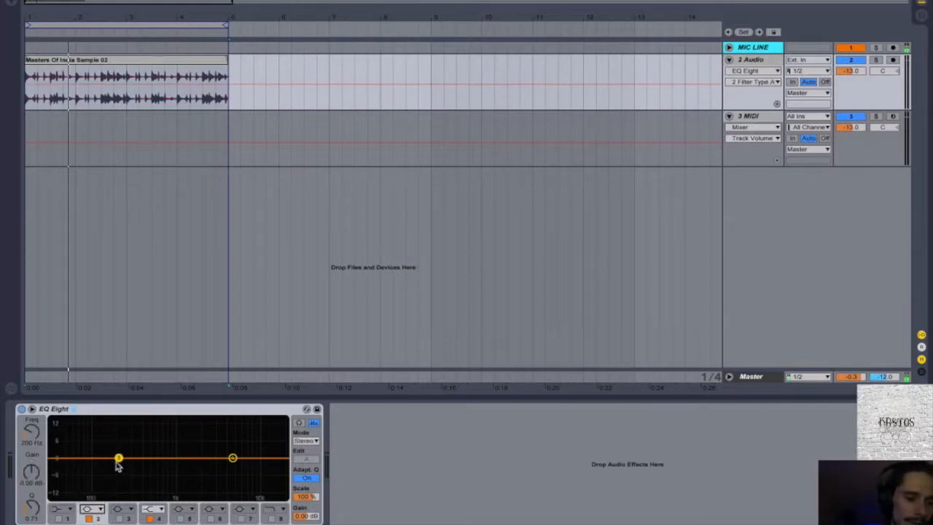
left_click_drag(118, 458, 132, 485)
left_click_drag(29, 475, 28, 457)
left_click_drag(29, 513, 29, 492)
left_click_drag(132, 475, 151, 448)
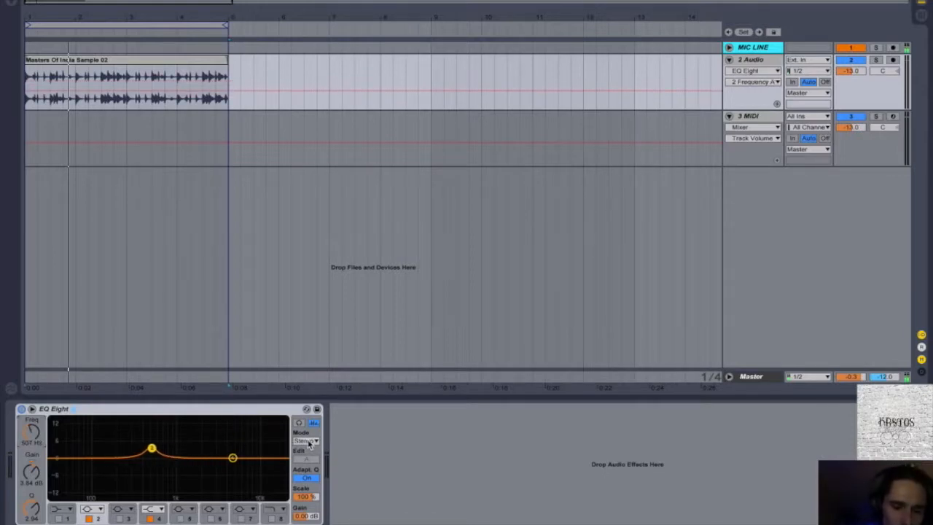
Step: Try M/S mode, set EQ Eight to L/R, and lower band 2's gain on the left channel to under 1 dB
left_click(308, 442)
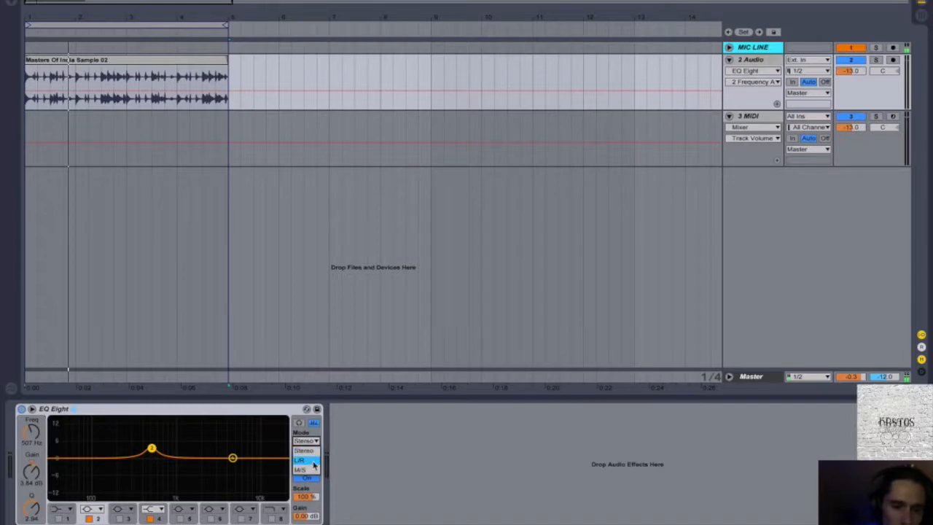
left_click(314, 464)
left_click(316, 442)
left_click(314, 473)
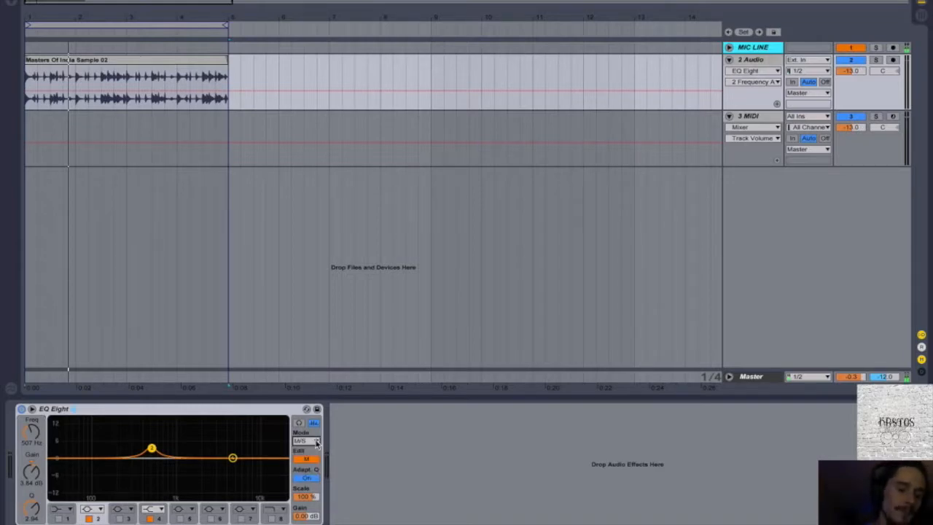
left_click(315, 442)
left_click(306, 462)
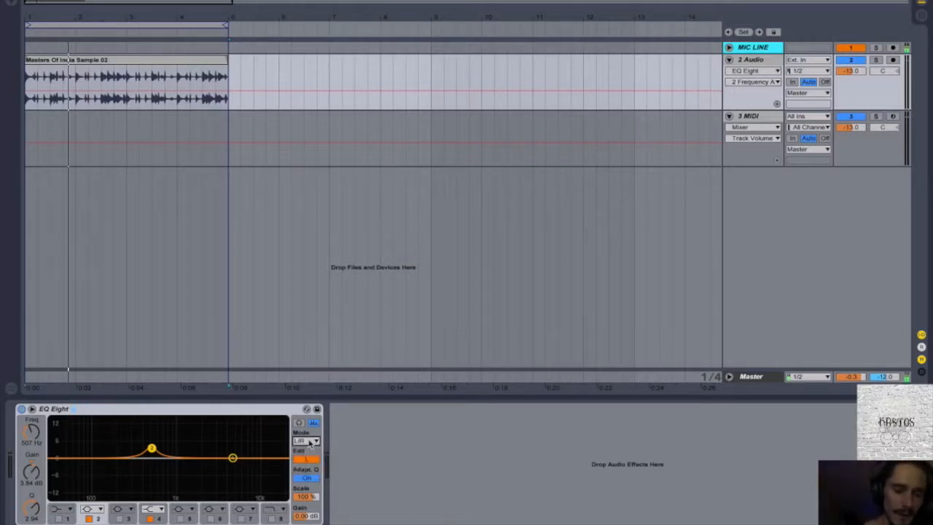
mouse_move(150, 448)
left_mouse_down()
mouse_move(144, 481)
mouse_move(159, 456)
left_mouse_up()
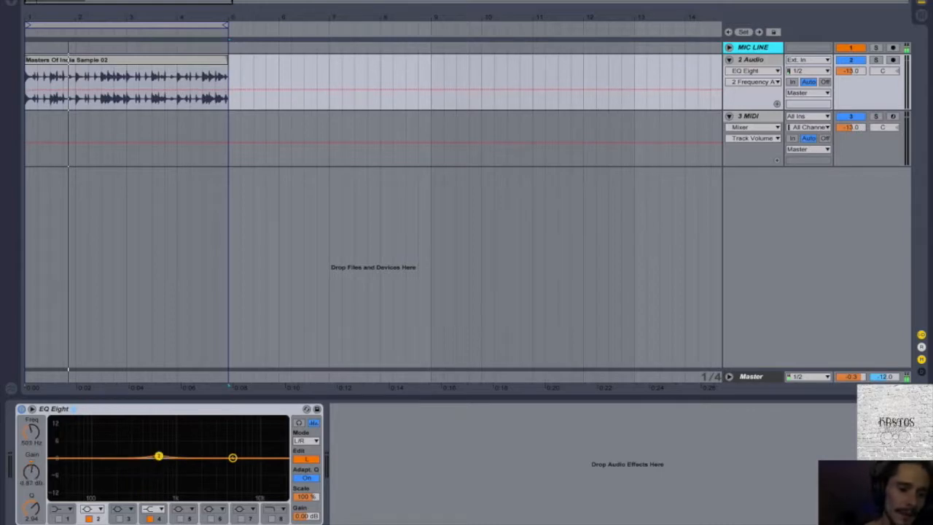
Step: Set EQ Eight's mode to M/S and switch editing to the side channel
left_click(310, 442)
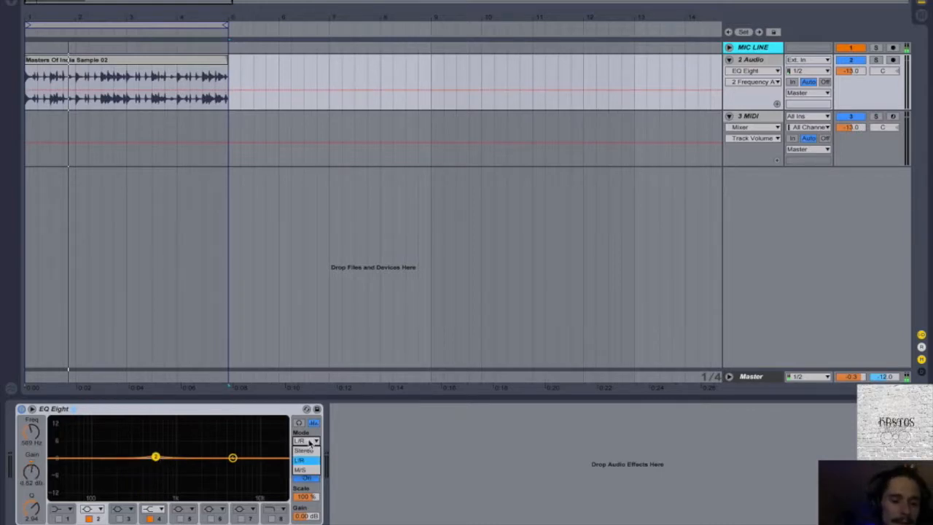
left_click(309, 471)
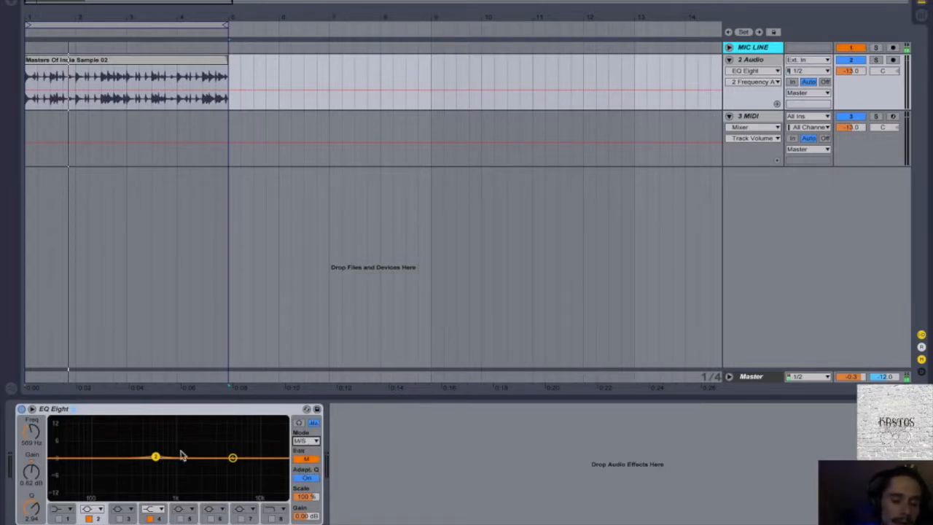
left_click(306, 460)
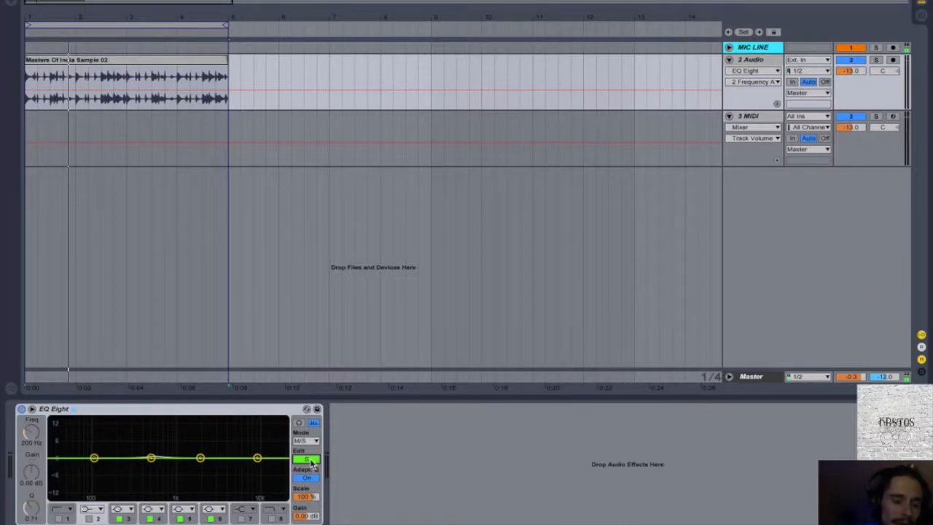
Step: Switch EQ Eight's editing to the mid channel and move band 2 to a cut of about -2.60 dB at 683 Hz
left_click(312, 462)
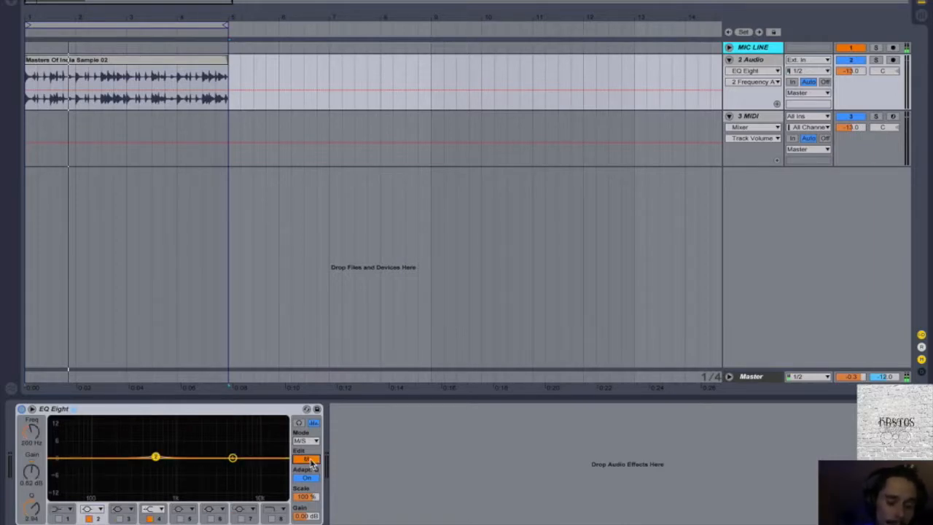
mouse_move(155, 457)
left_mouse_down()
mouse_move(164, 462)
mouse_move(150, 464)
mouse_move(173, 466)
mouse_move(162, 466)
left_mouse_up()
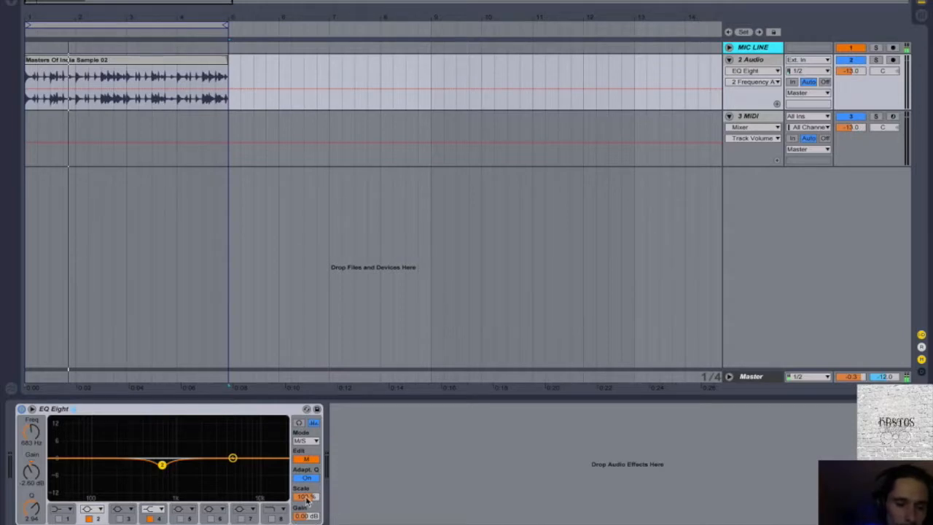
Step: Try changing EQ Eight's Scale and output gain, returning them to 100% and 0.00 dB
mouse_move(310, 497)
left_mouse_down()
mouse_move(309, 487)
mouse_move(307, 501)
left_mouse_up()
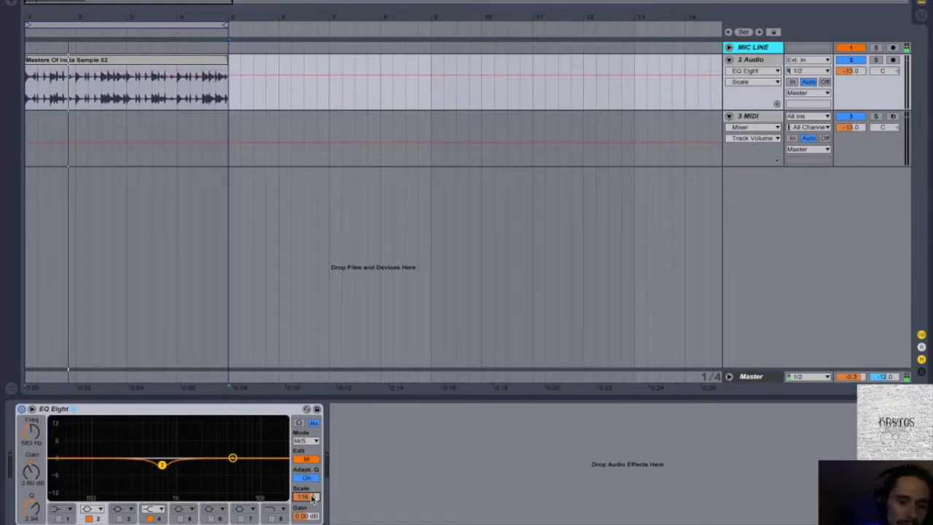
left_click_drag(313, 499, 313, 501)
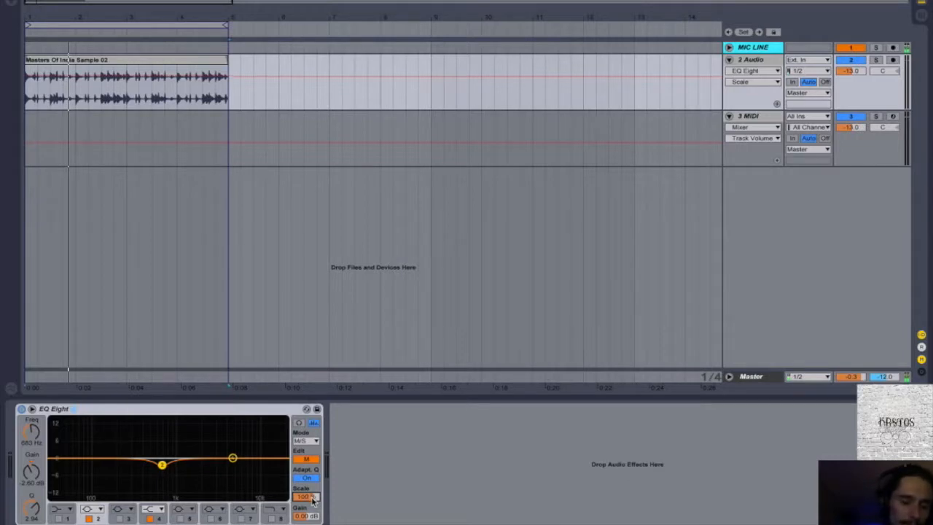
left_click(312, 518)
left_click_drag(312, 518, 312, 524)
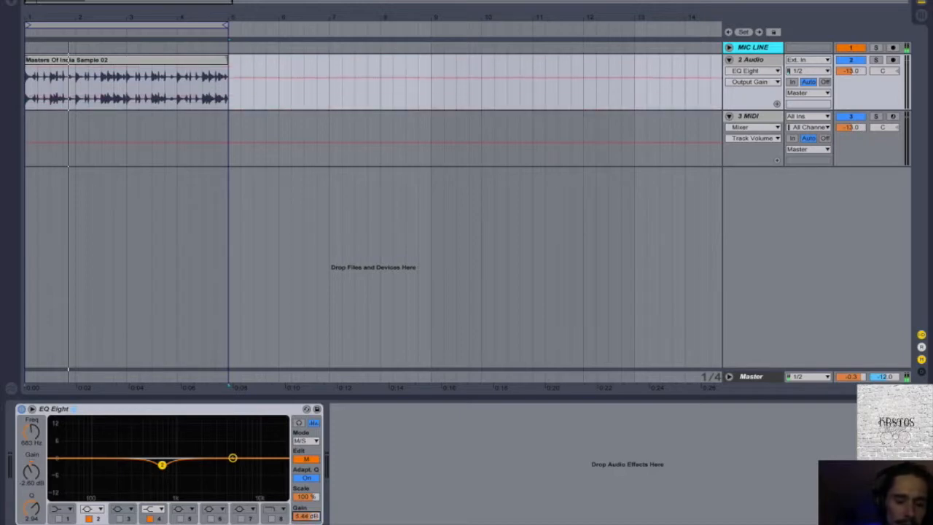
double_click(314, 519)
Step: Play the clip while raising EQ Eight's output gain to 12.0 dB, and reset it to 0.00 dB
key("space")
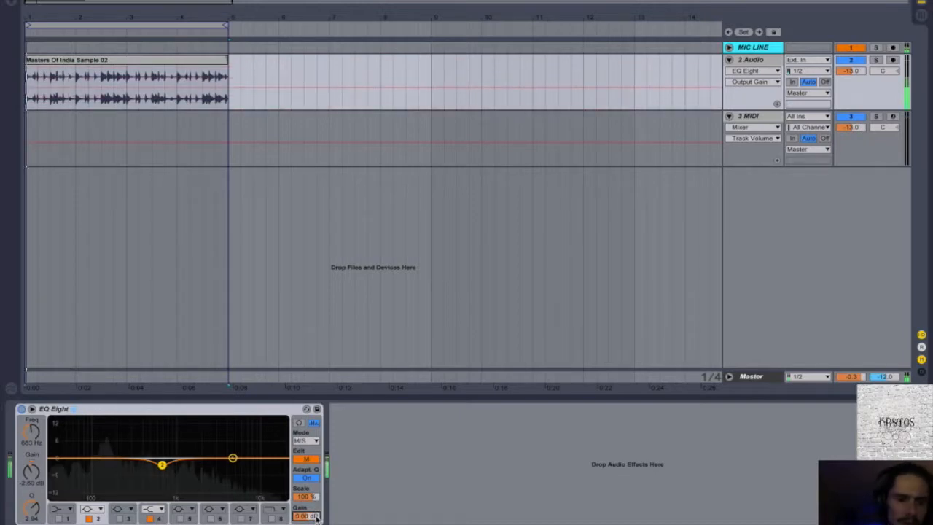
left_click_drag(310, 518, 310, 481)
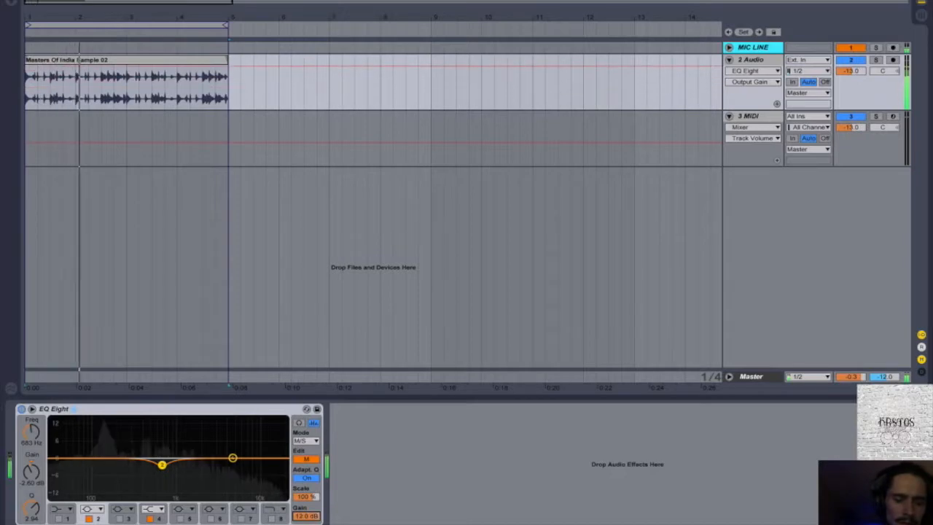
left_click_drag(310, 481, 309, 518)
double_click(310, 518)
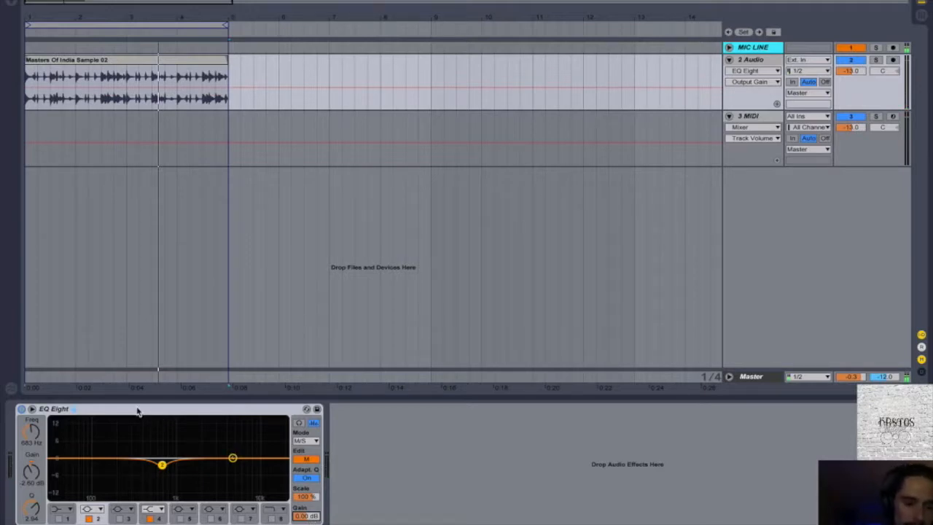
right_click(199, 410)
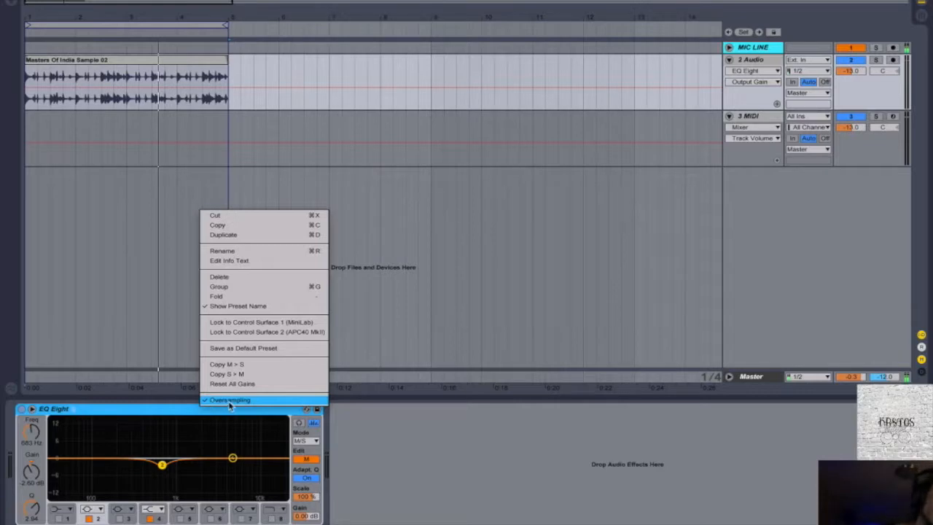
left_click(175, 412)
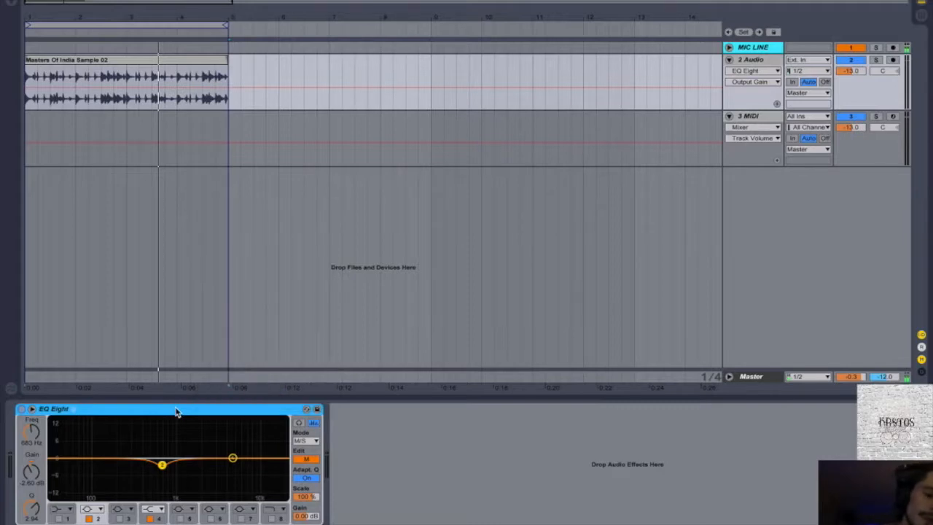
right_click(175, 412)
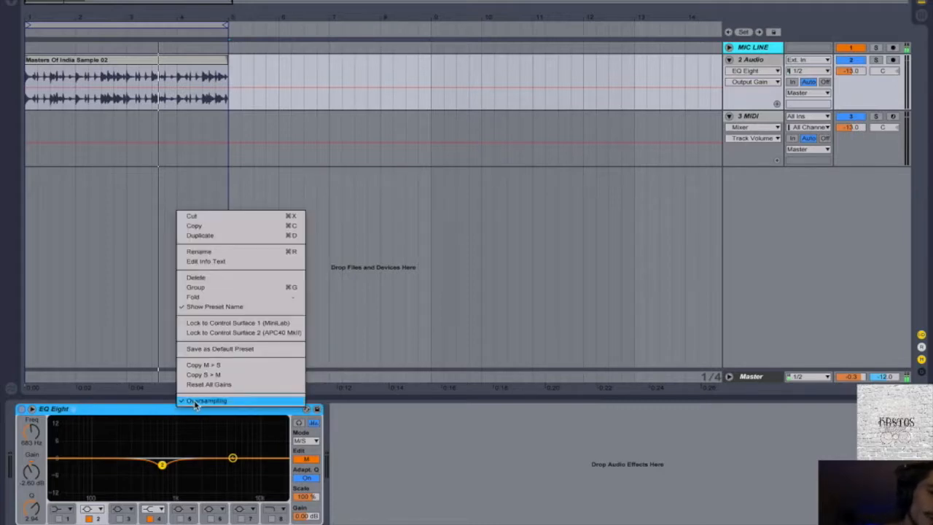
left_click(137, 411)
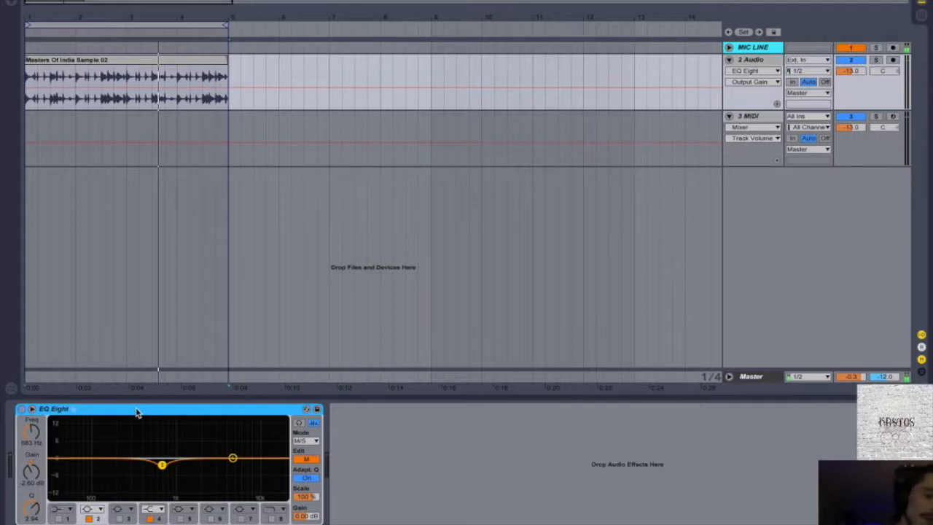
Step: Add a second EQ Eight from the browser, check its Oversampling option, and delete it
key("super+alt+b")
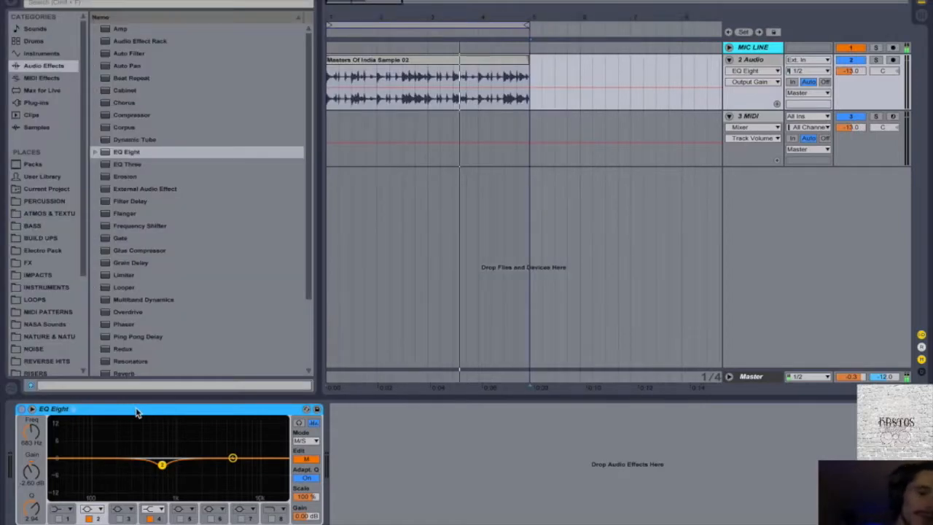
double_click(106, 159)
right_click(452, 412)
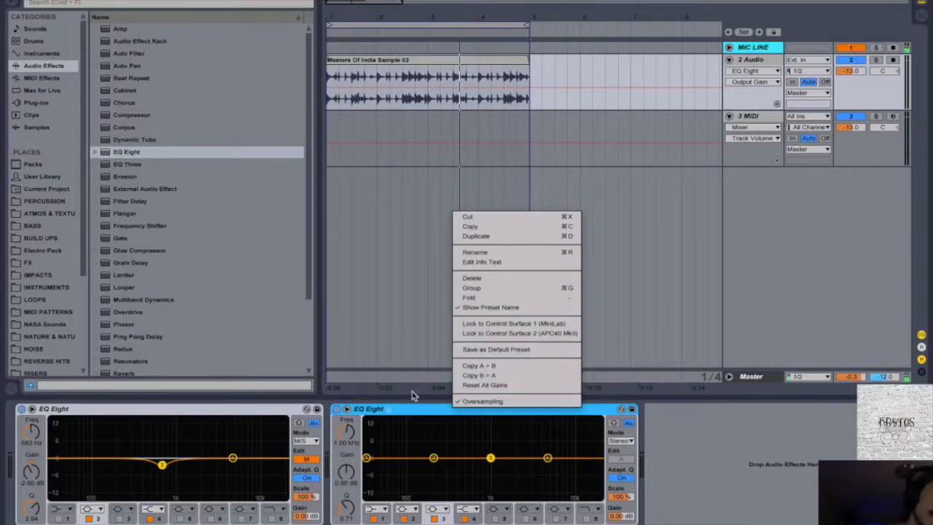
left_click(397, 414)
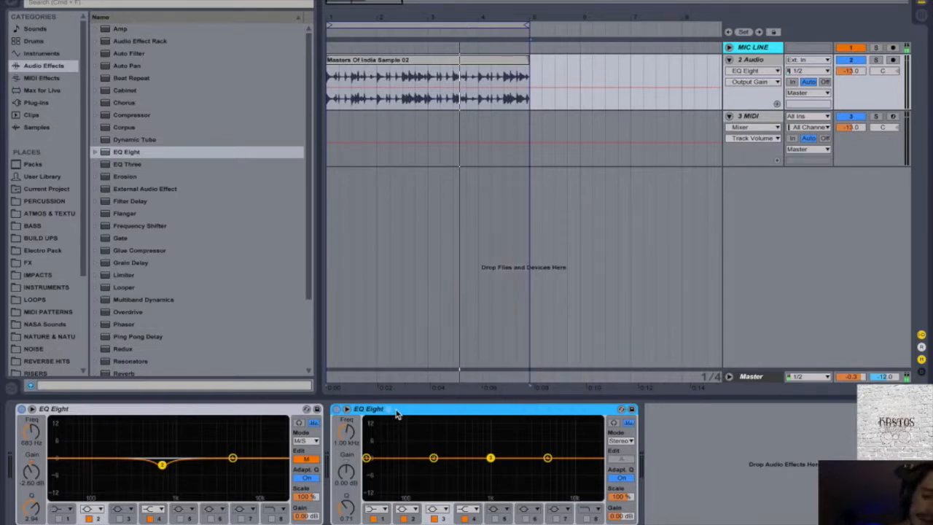
key("Delete")
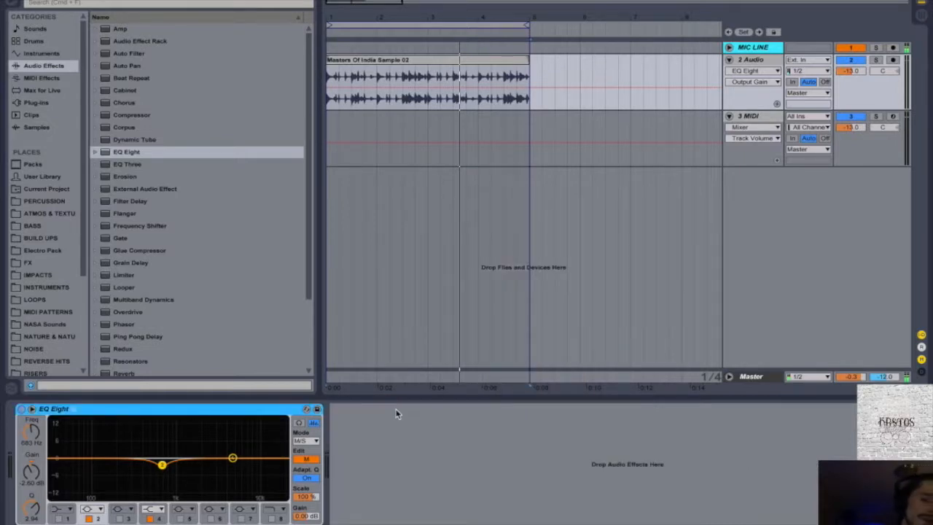
Step: Expand EQ Eight's presets under Audio Effects and load LOW CUT.adv onto the audio track
left_click(96, 153)
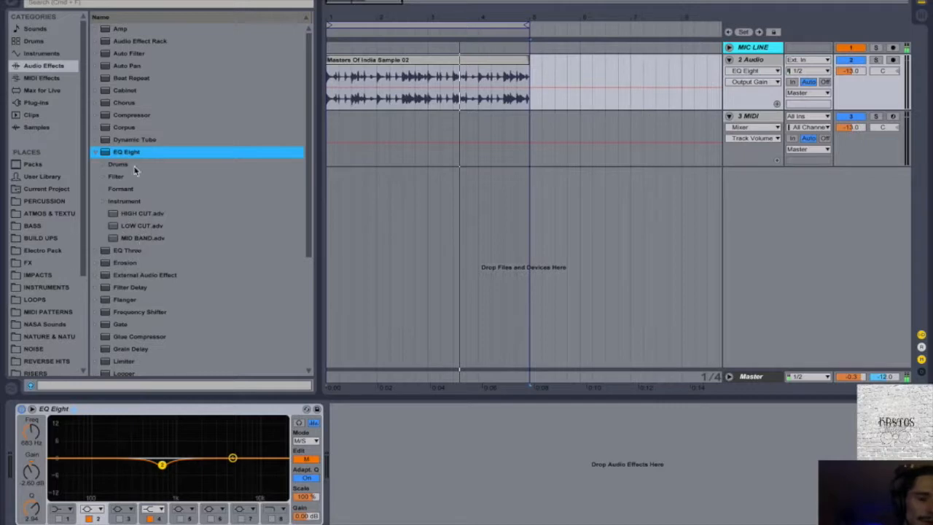
left_click(36, 67)
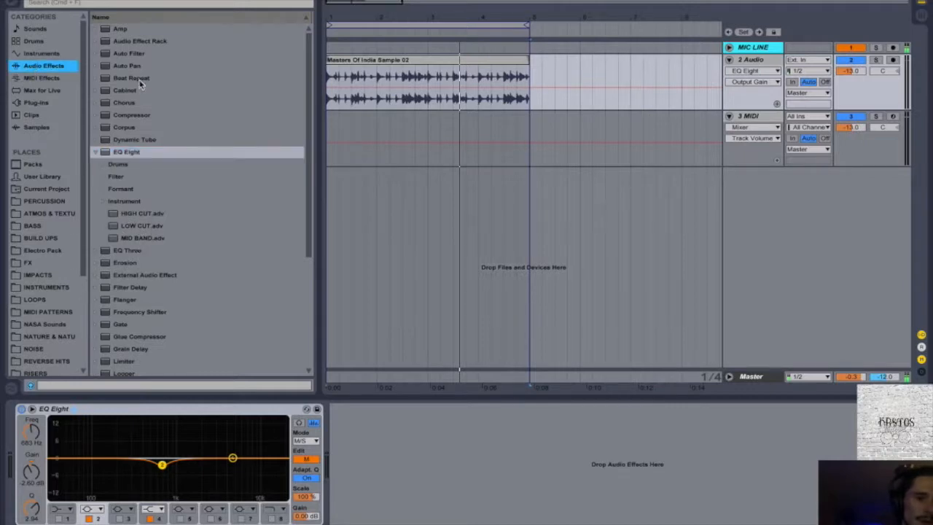
double_click(137, 228)
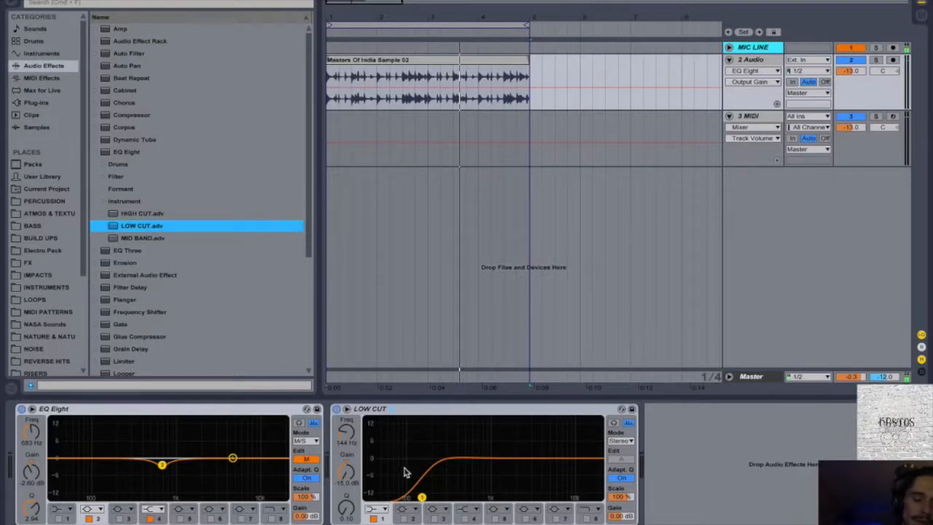
Step: Open the LOW CUT device's name for editing and look through its device options
left_click(379, 410)
key("super+r")
key("Return")
right_click(379, 409)
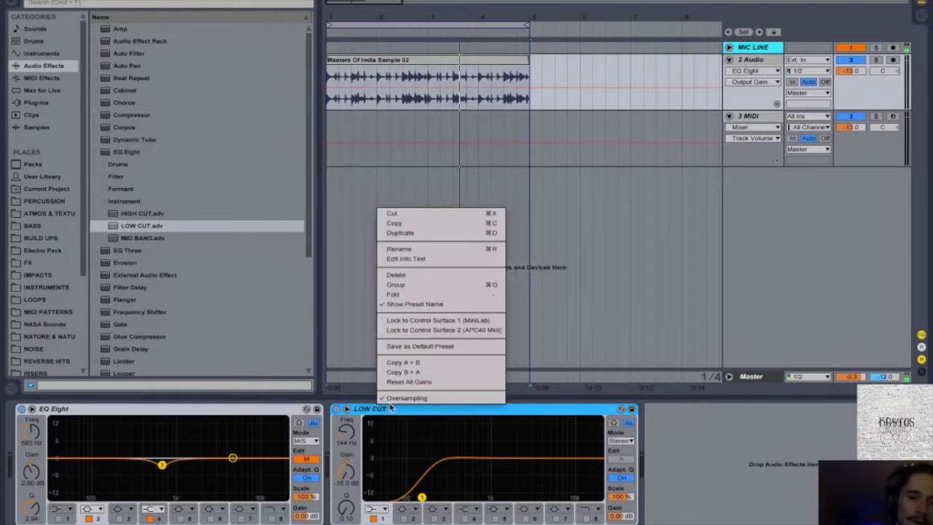
left_click(535, 412)
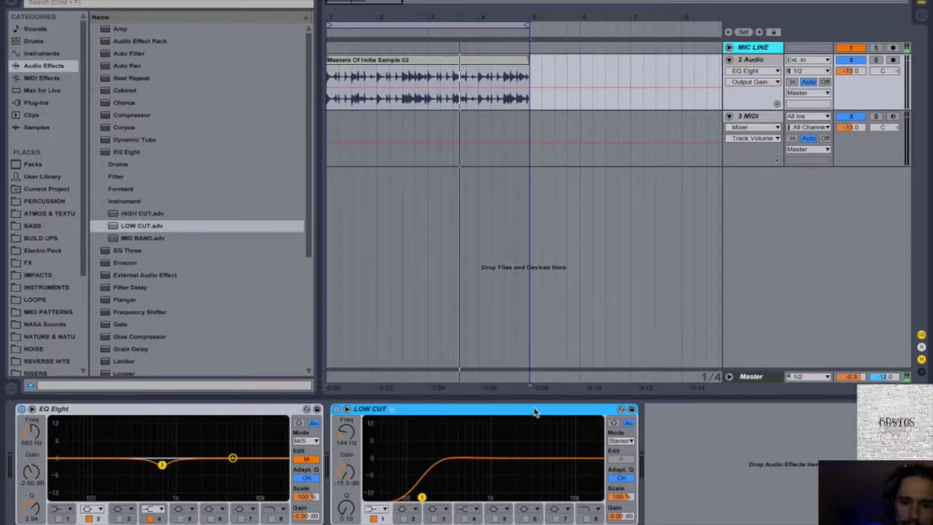
Step: Save the LOW CUT device as a new preset in the User Library's EQ Eight folder, accepting the suggested name
left_click(631, 410)
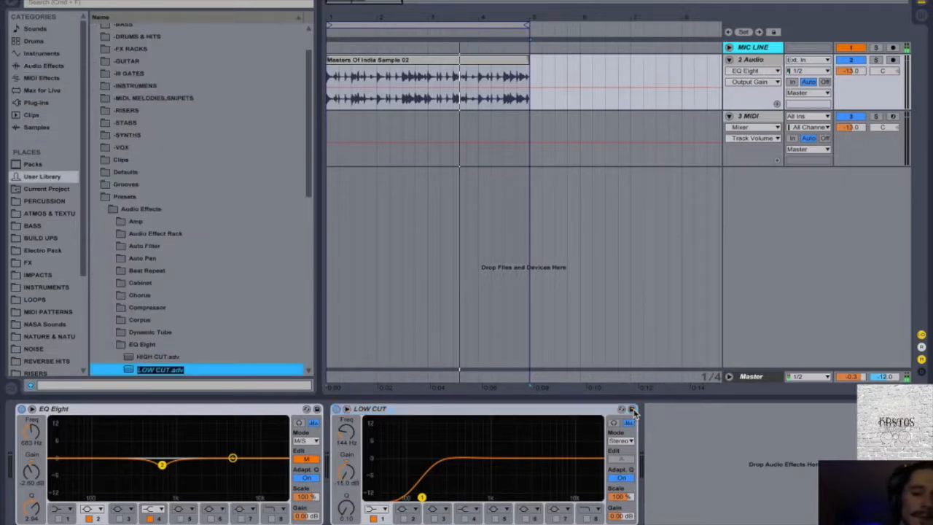
scroll(265, 277, "down", 7)
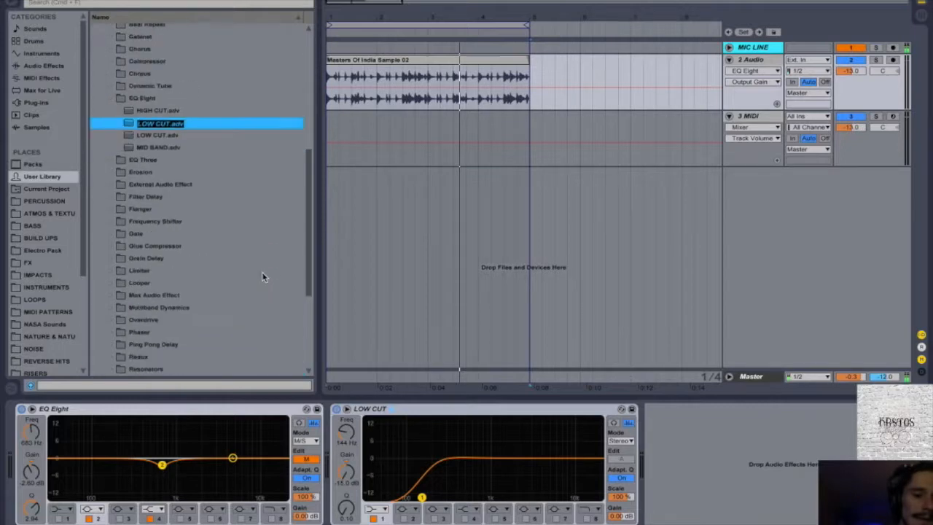
scroll(208, 223, "up", 3)
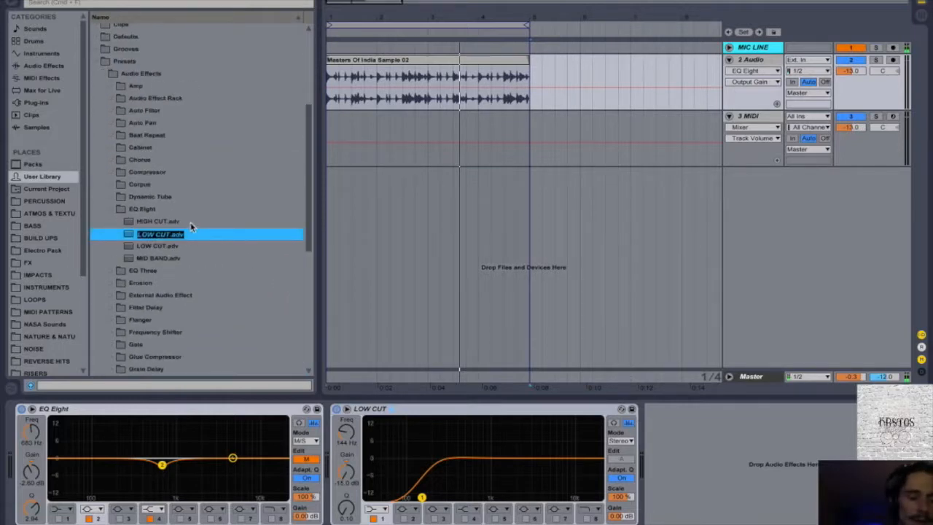
key("Return")
left_click(520, 284)
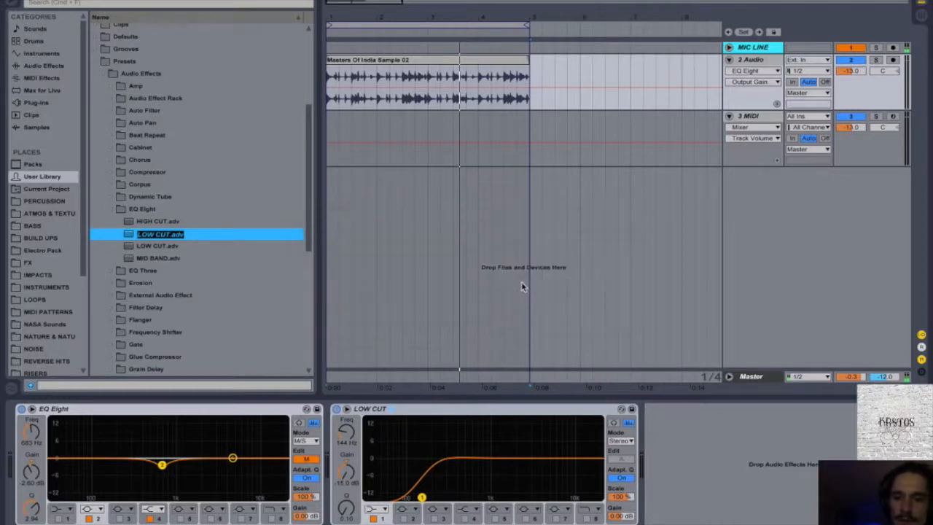
left_click(438, 407)
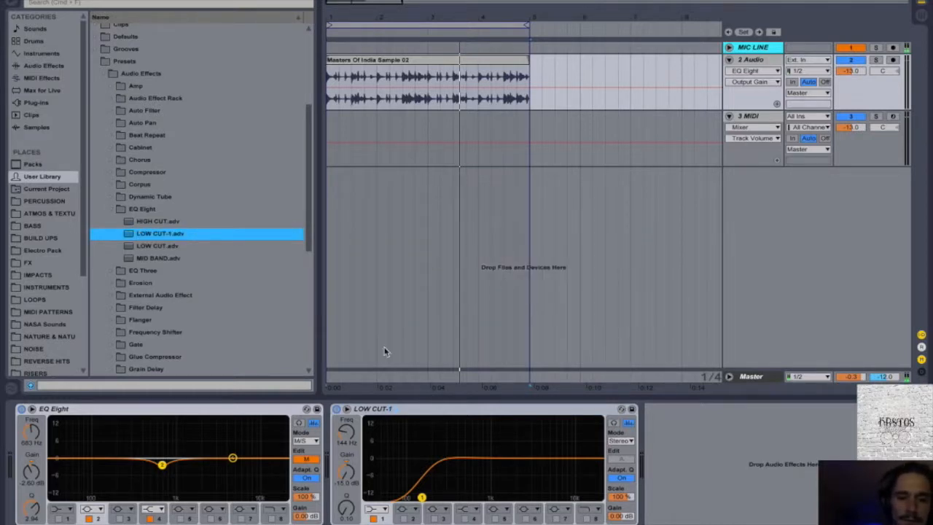
Step: Delete the LOW CUT-1 device from the track and move the LOW CUT-1.adv preset to the trash
left_click(407, 408)
key("Delete")
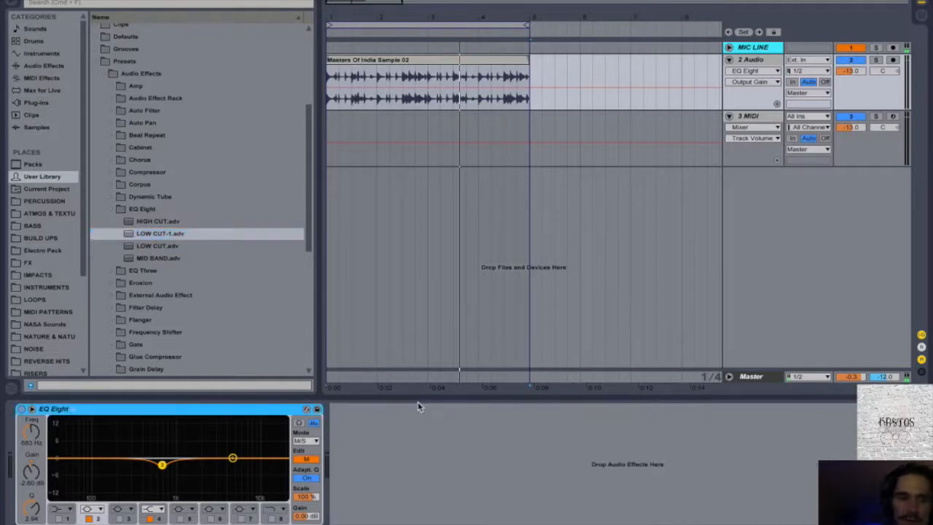
right_click(155, 236)
left_click(186, 247)
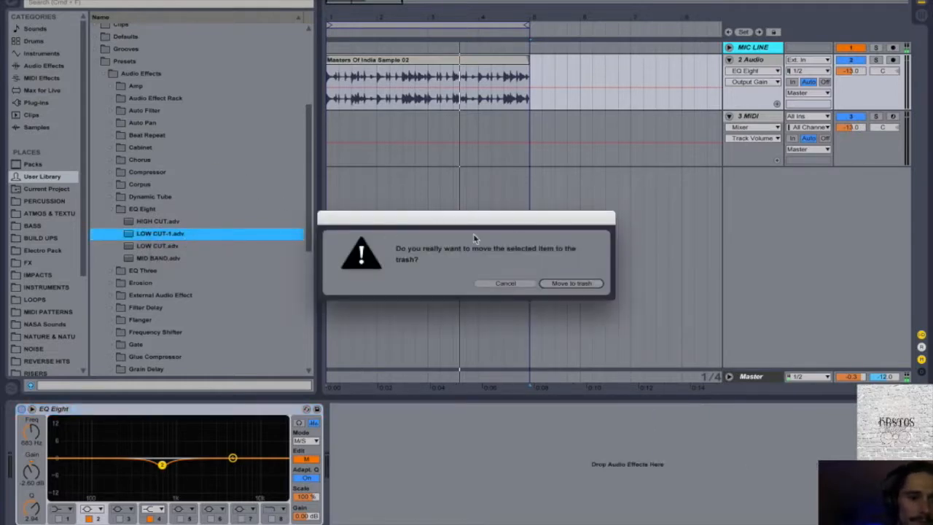
left_click(571, 284)
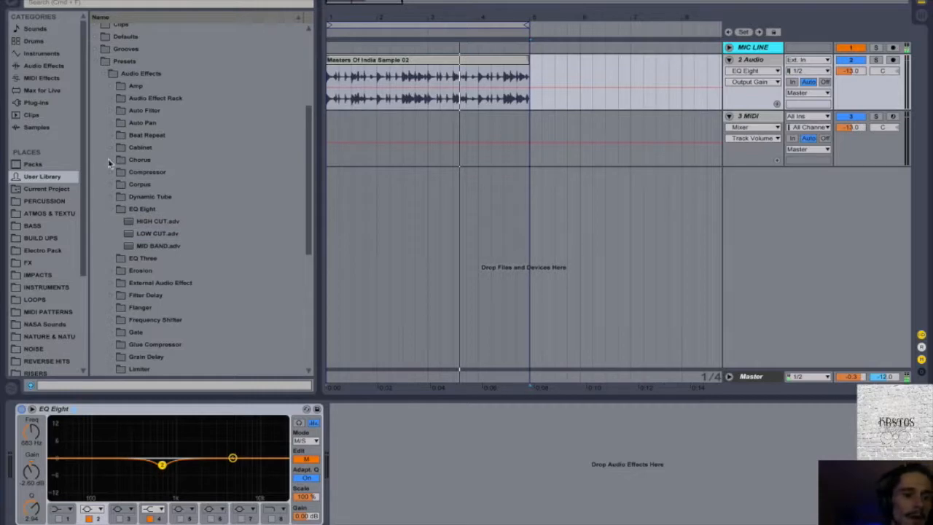
Step: Play the audio clip, turn on EQ Eight's band 1, and raise its low-cut frequency to about 210 Hz
left_click(378, 73)
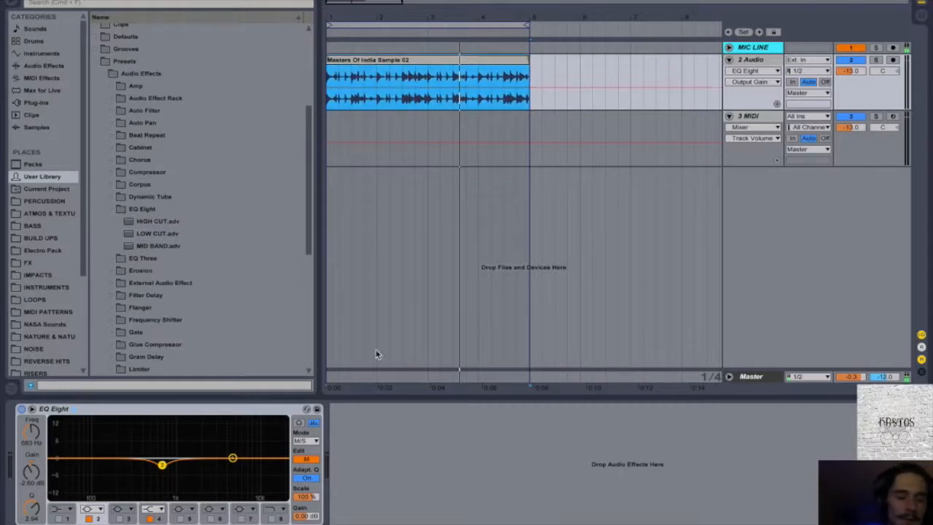
key("space")
left_click(59, 518)
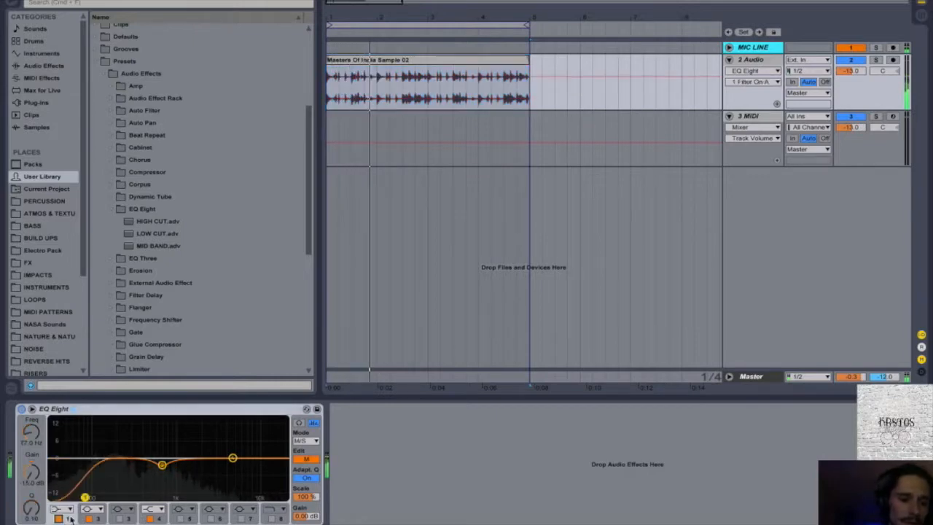
left_click_drag(85, 497, 121, 497)
Step: Set EQ Eight's mode to Stereo, lower band 1's frequency to about 48 Hz, and turn off band 2
left_click(311, 440)
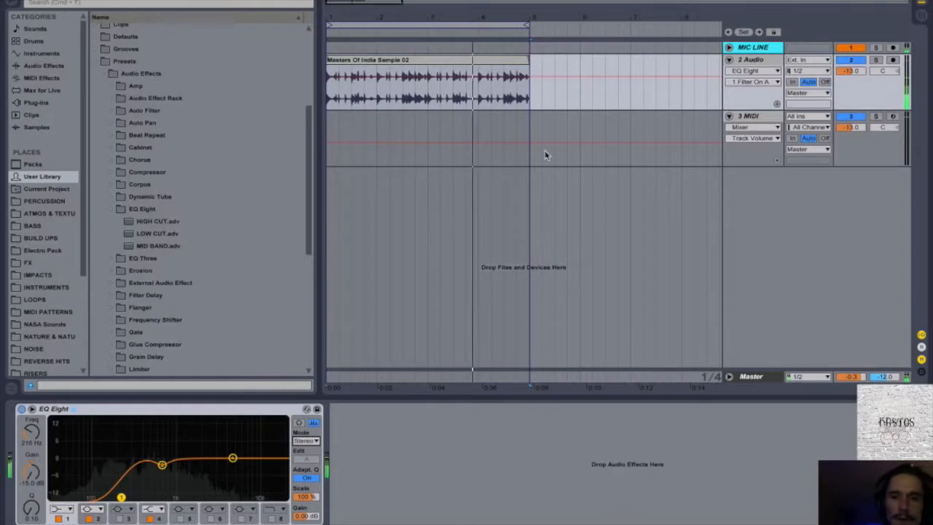
left_click_drag(121, 498, 67, 497)
left_click(89, 519)
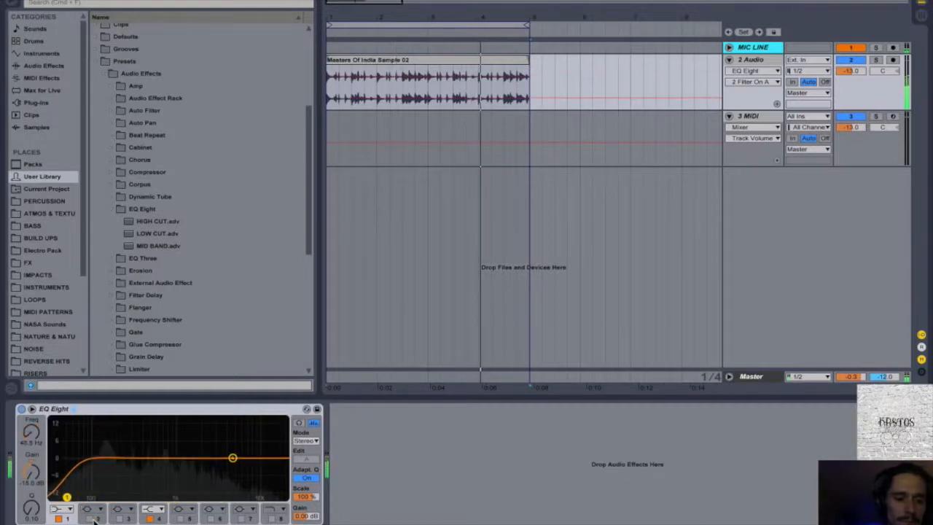
Step: Shape band 4 into a high-frequency cut at about 491 Hz with -15.0 dB gain and Q 0.10
left_click_drag(232, 457, 235, 479)
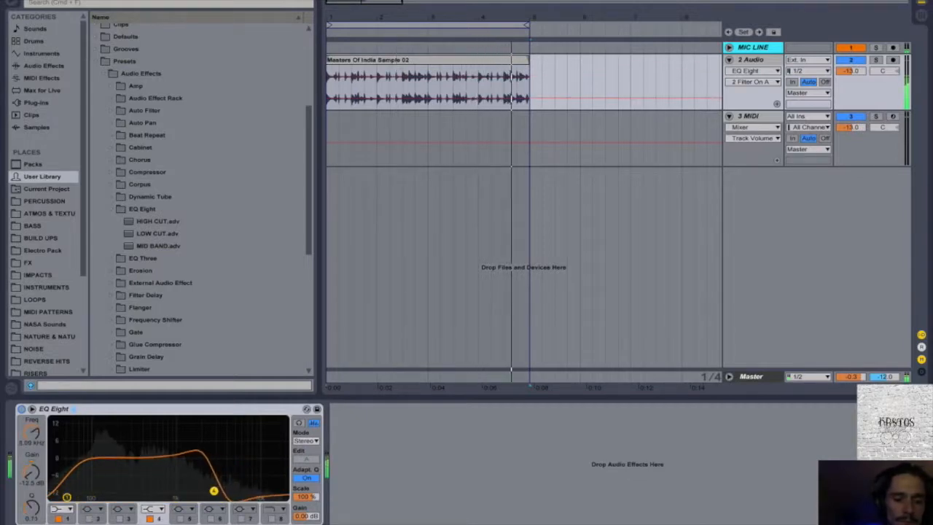
left_click_drag(161, 481, 151, 497)
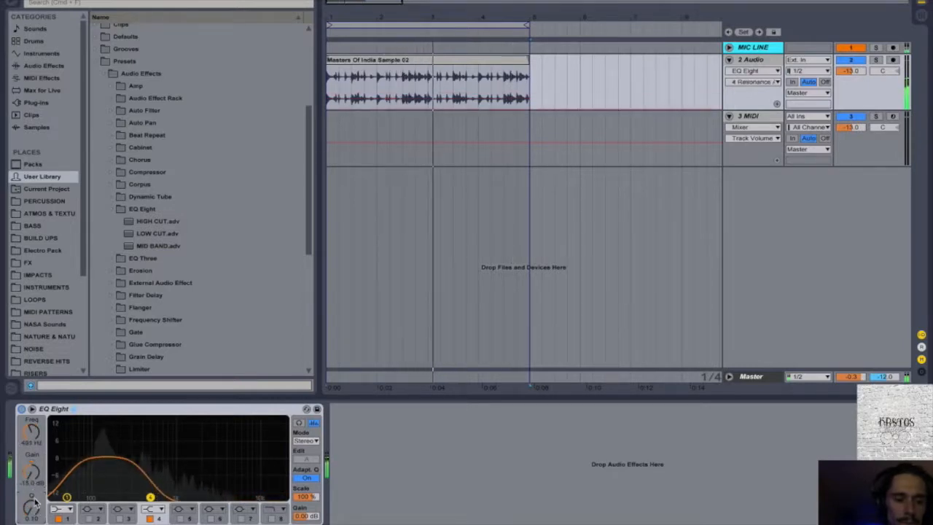
Step: Shift band 4's high cut up to the 5 kHz region and raise band 1's low-cut frequency above 100 Hz
left_click_drag(150, 497, 236, 497)
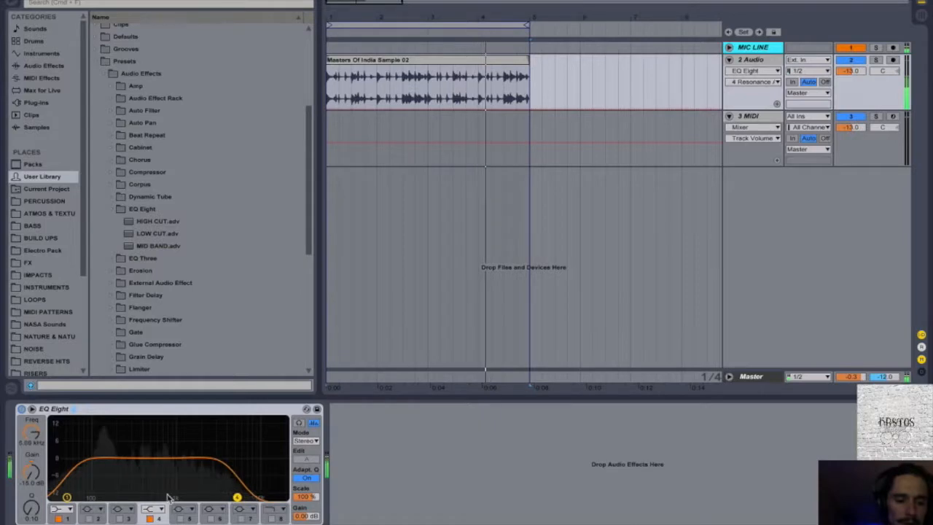
left_click_drag(67, 497, 106, 498)
Step: Turn on EQ Eight's band 3, sweep its boost across the spectrum, and leave it at about 900 Hz with 10.8 dB gain
left_click(120, 518)
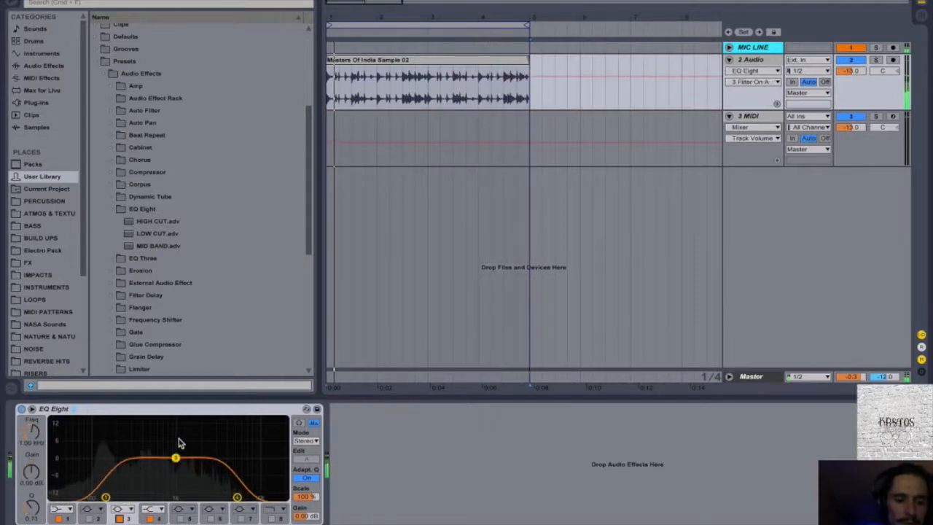
left_click_drag(175, 454, 171, 424)
left_click_drag(84, 420, 130, 420)
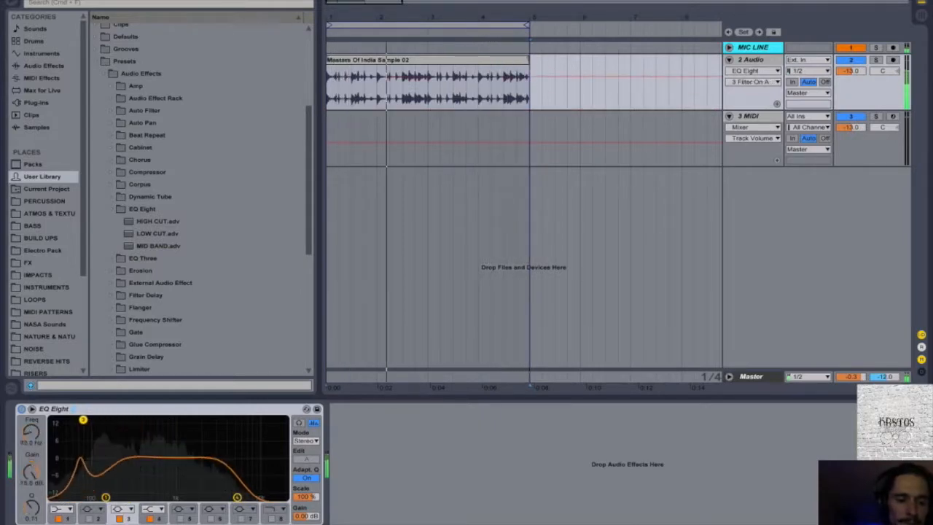
left_click_drag(198, 436, 171, 430)
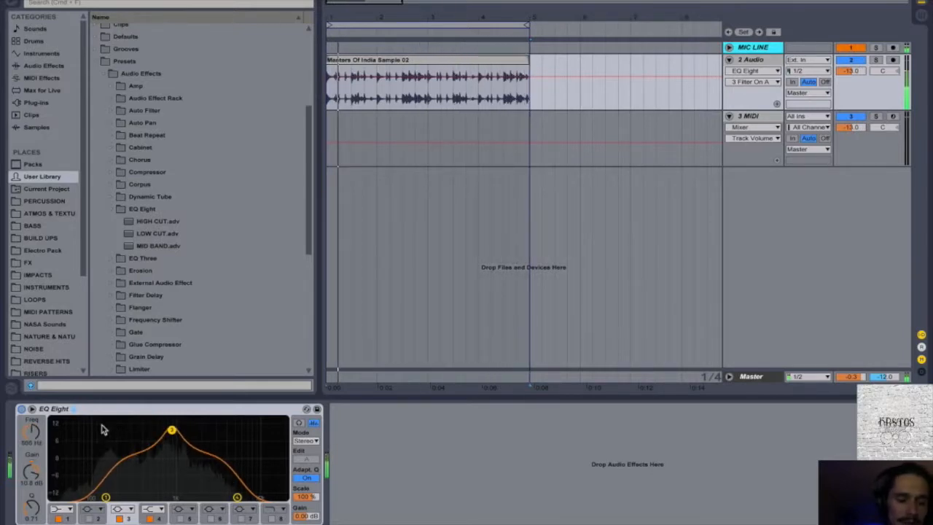
Step: Show band 3's frequency automation in a new lane and draw it down to about 51 Hz
left_click(33, 433)
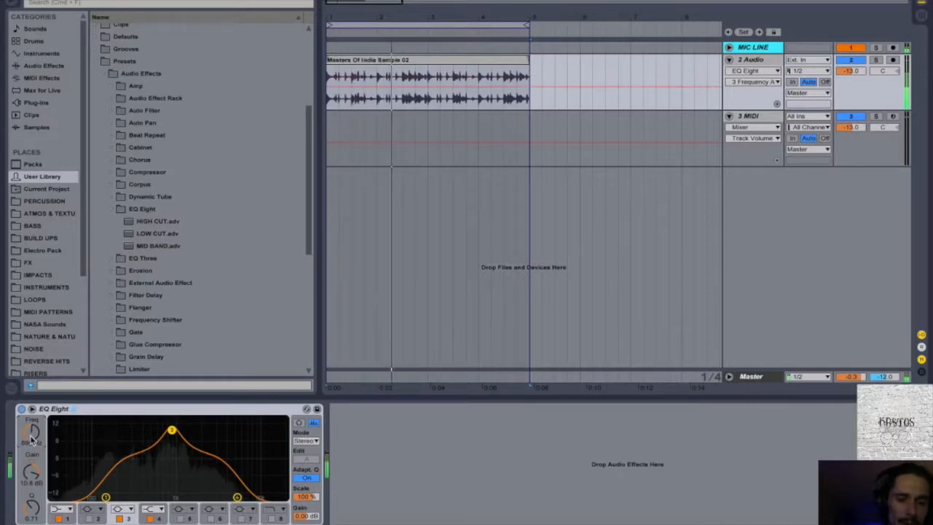
right_click(33, 436)
left_click(73, 451)
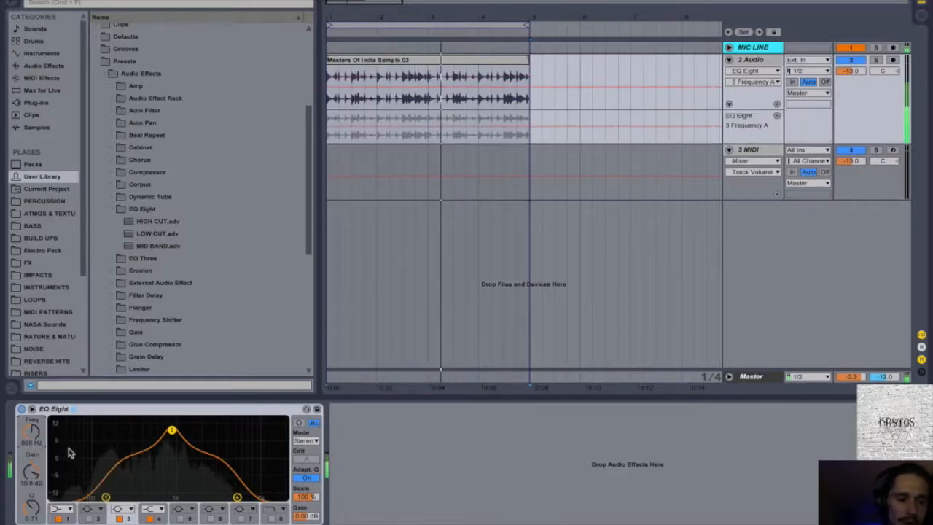
left_click_drag(355, 129, 590, 167)
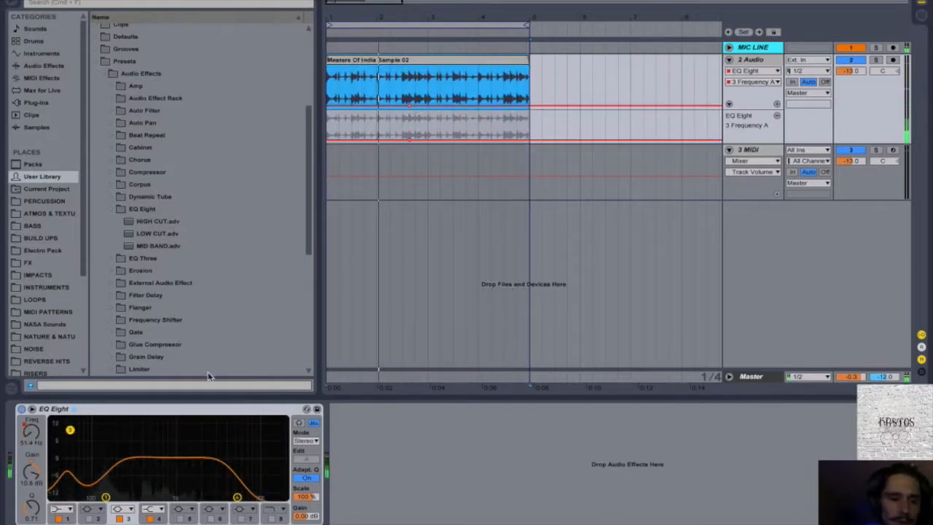
Step: Turn off EQ Eight and fold the device
left_click(21, 410)
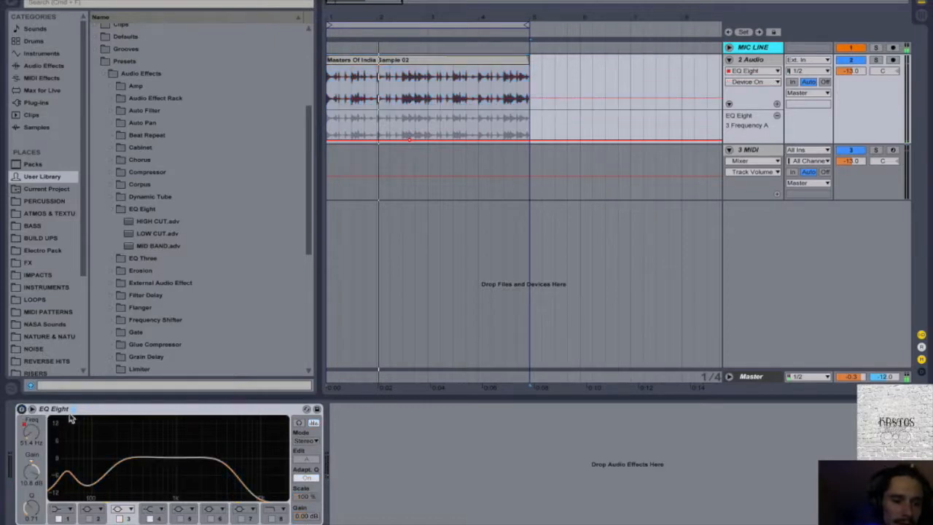
double_click(69, 412)
Step: Collapse the EQ Eight presets in the Audio Effects browser and add a Glue Compressor to the audio track
scroll(102, 73, "up", 3)
left_click(44, 66)
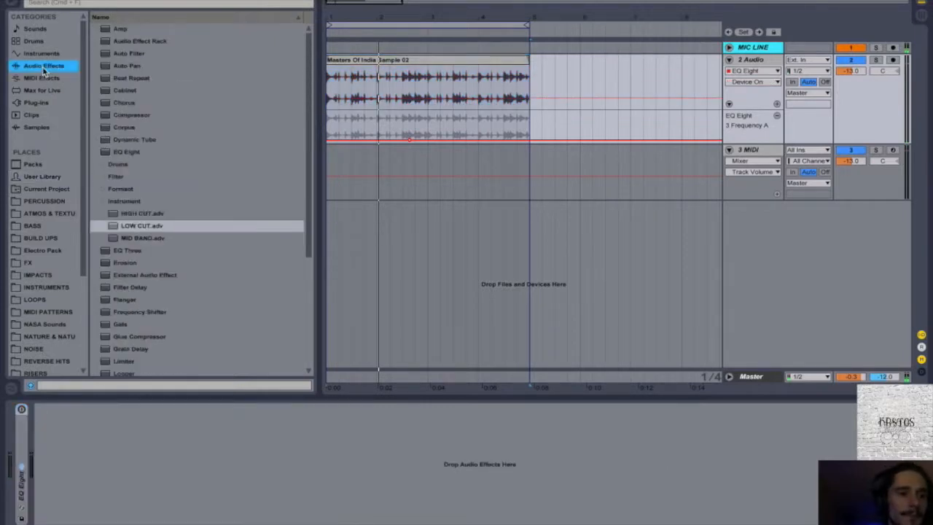
left_click(107, 152)
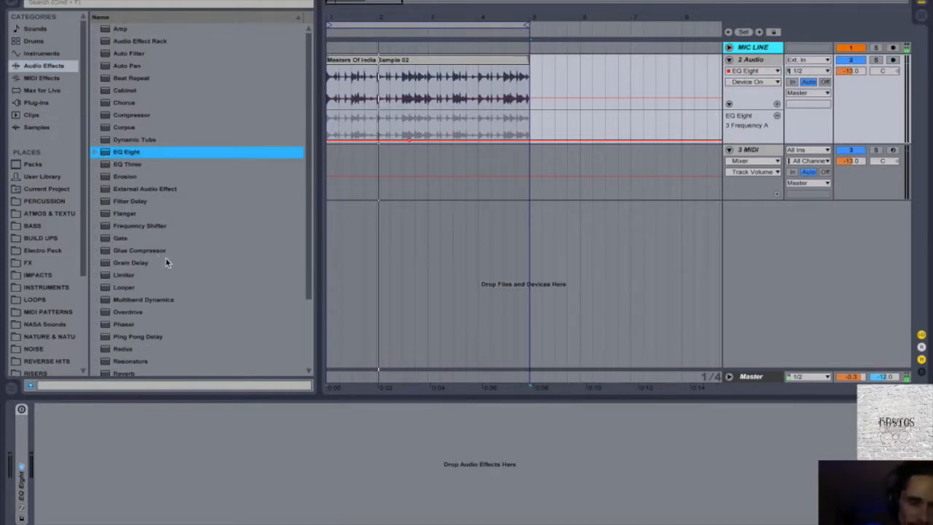
left_click(369, 59)
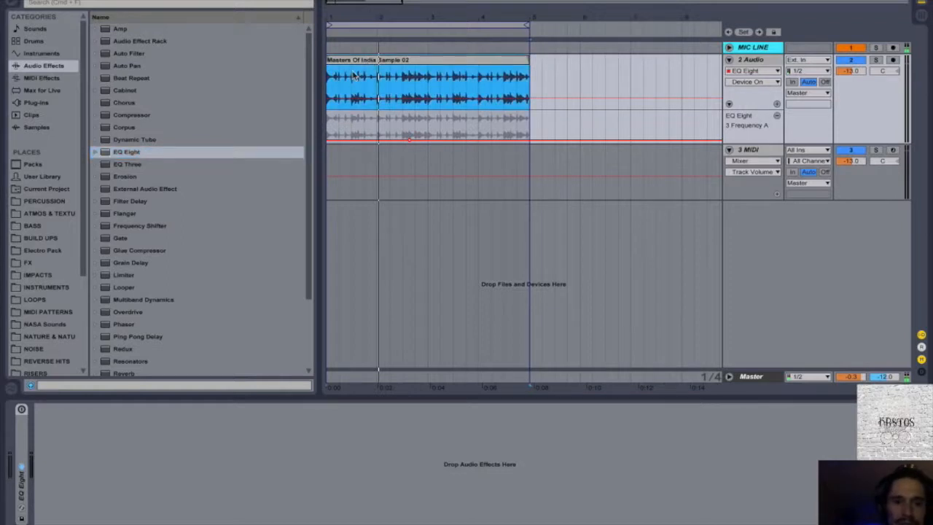
double_click(156, 251)
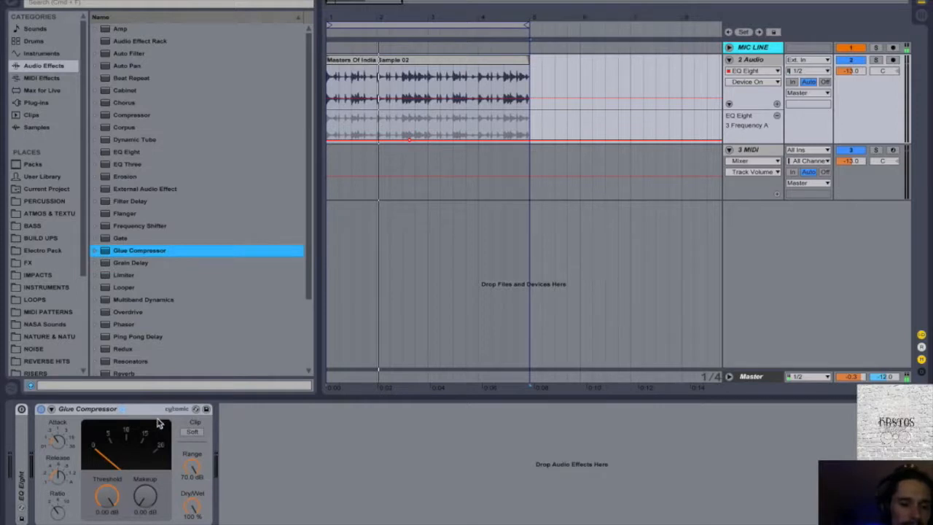
Step: Unfold the Glue Compressor's sidechain section to view its Sidechain and EQ options, and fold it again
left_click(122, 411)
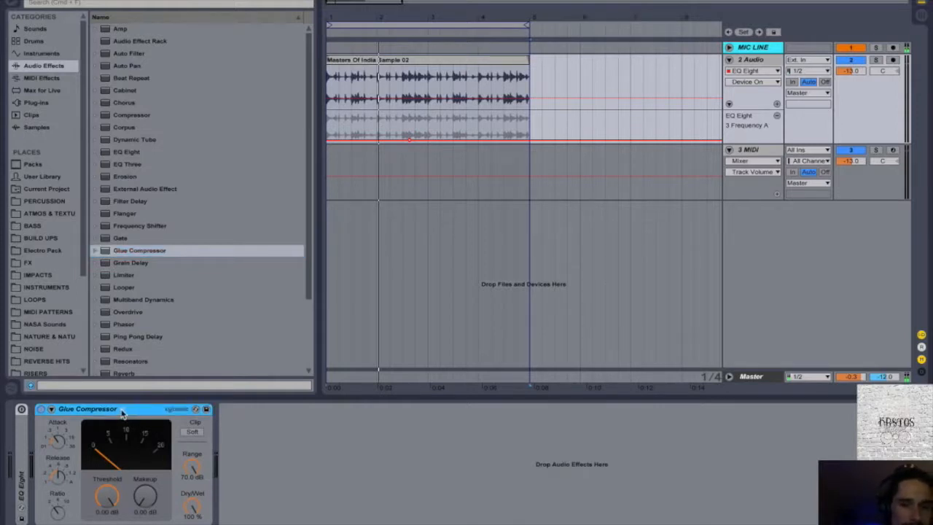
left_click(51, 410)
left_click(51, 411)
left_click(51, 411)
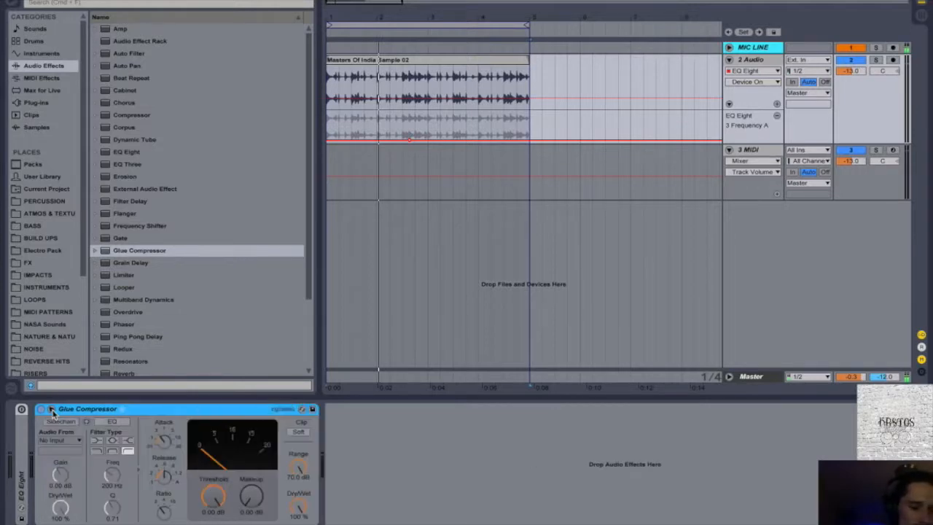
left_click(51, 411)
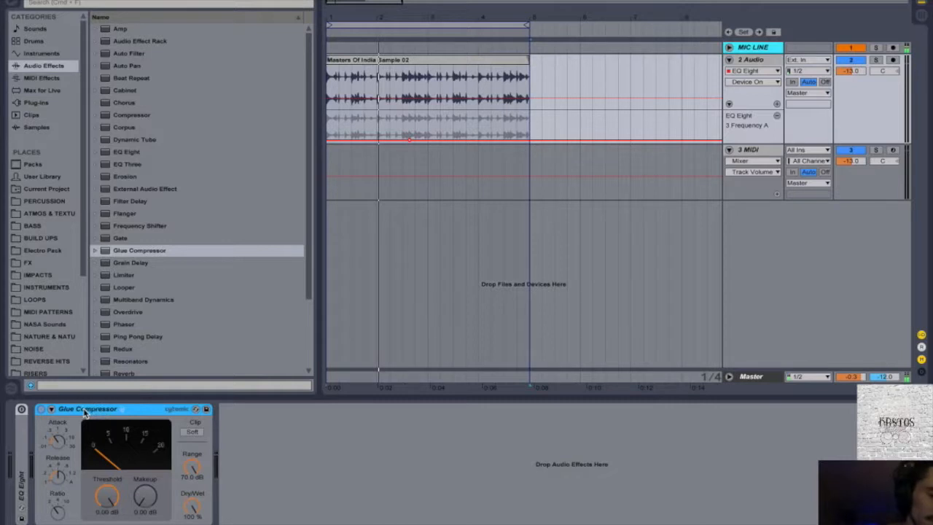
Step: Lower the Glue Compressor's threshold to -21.9 dB and try shorter and longer attack times, ending at 1
left_click(58, 439)
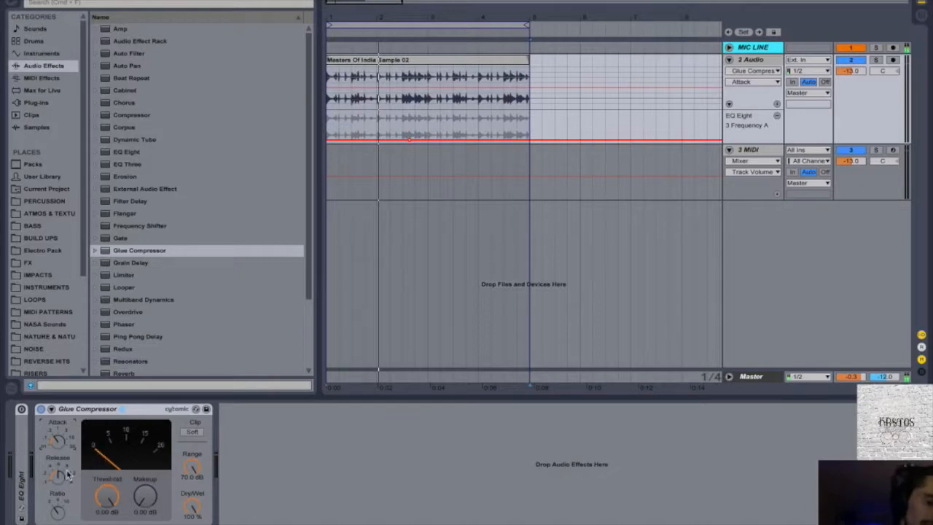
left_click_drag(108, 497, 107, 522)
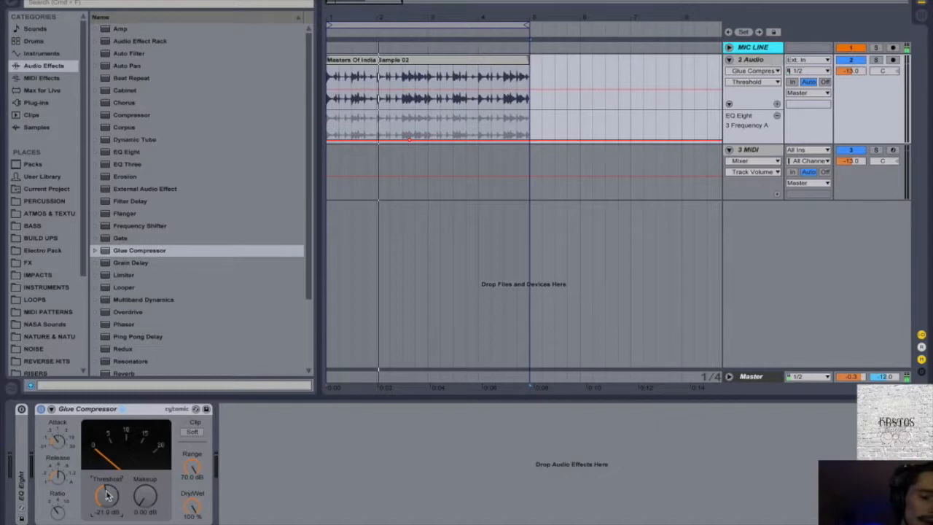
left_click(61, 440)
left_click_drag(60, 441, 59, 440)
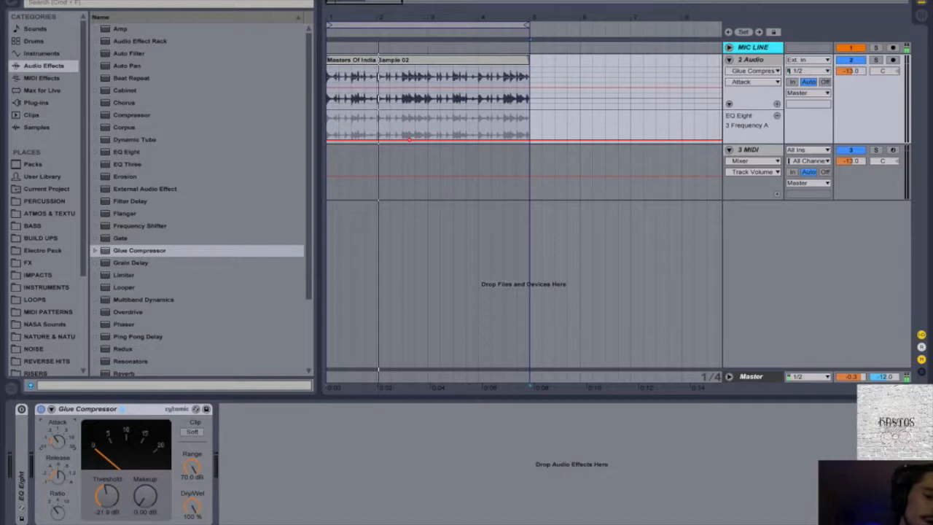
left_click_drag(60, 442, 59, 451)
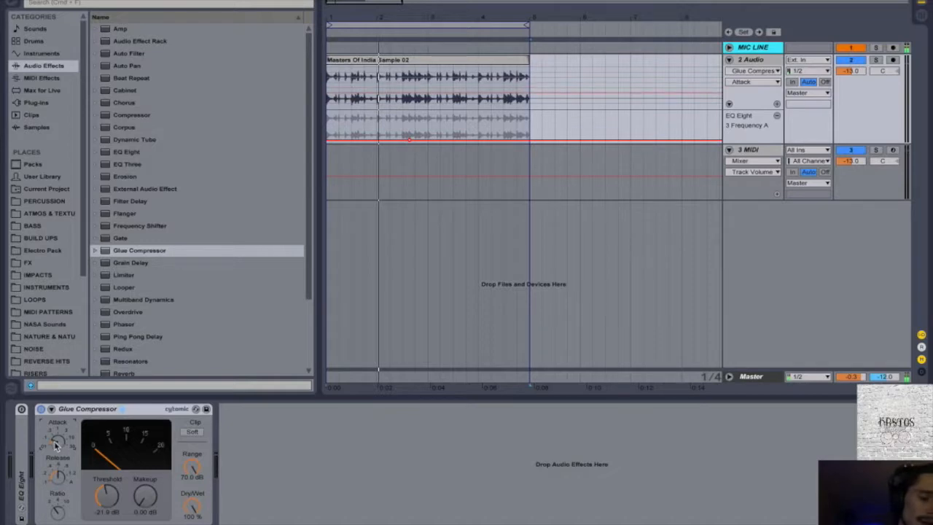
left_click_drag(57, 444, 56, 418)
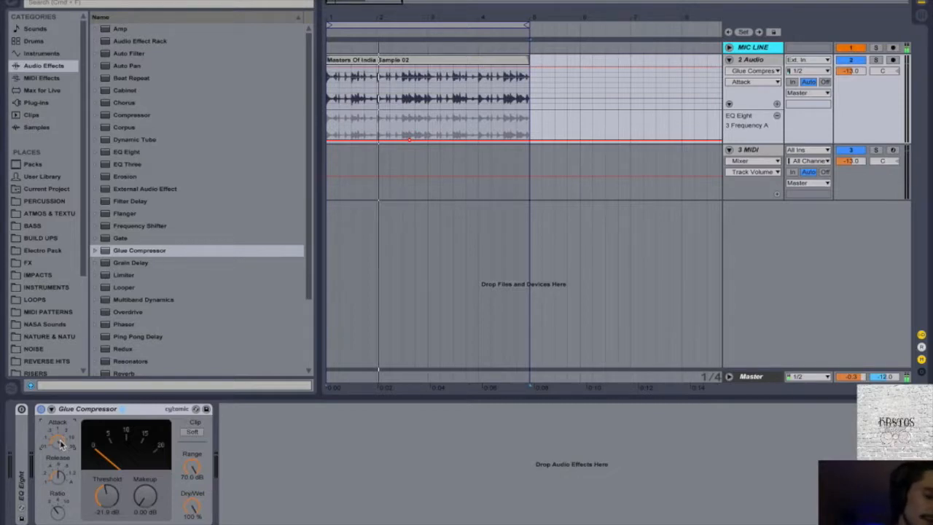
left_click_drag(59, 441, 58, 450)
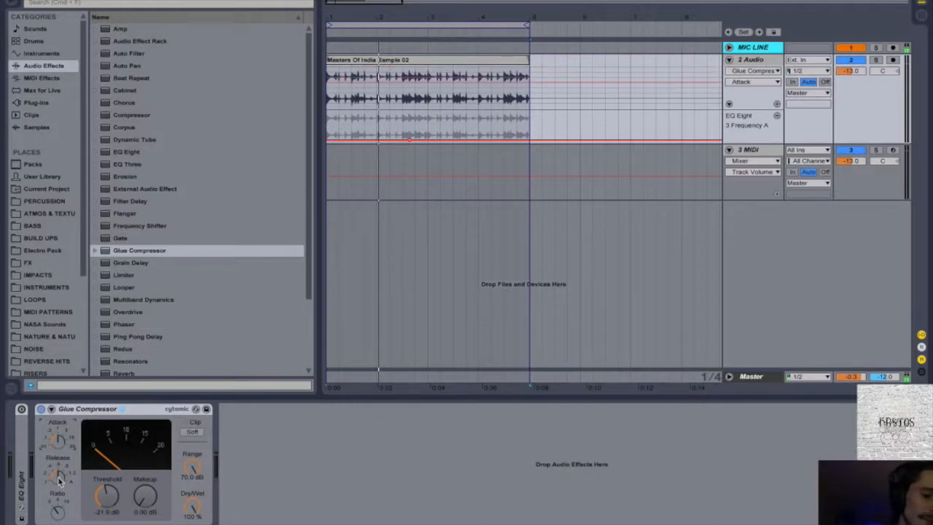
Step: Try several shorter and longer release settings on the Glue Compressor
left_click_drag(60, 480, 61, 474)
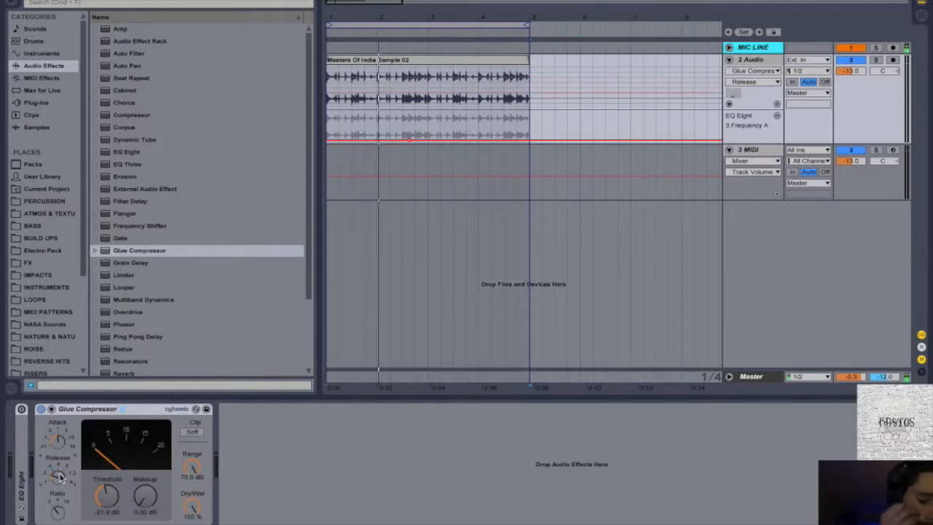
left_click_drag(61, 477, 60, 482)
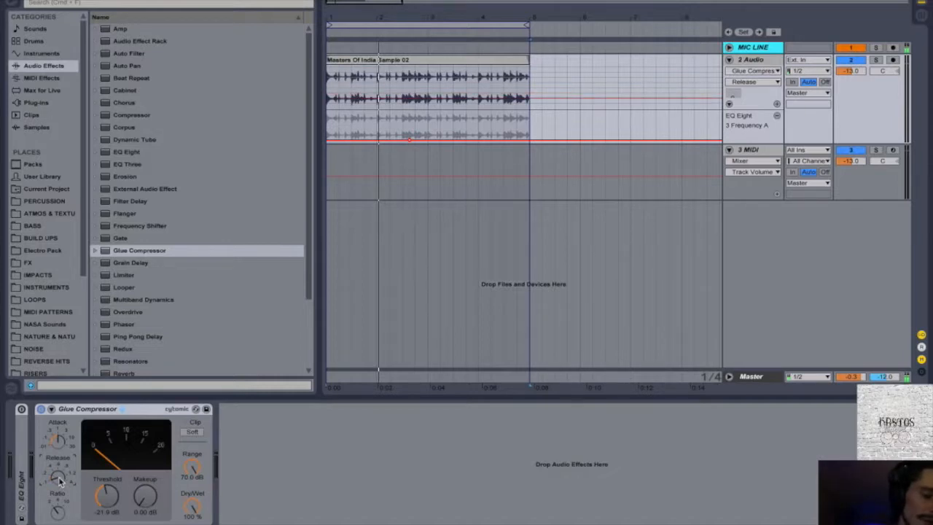
left_click_drag(61, 481, 61, 474)
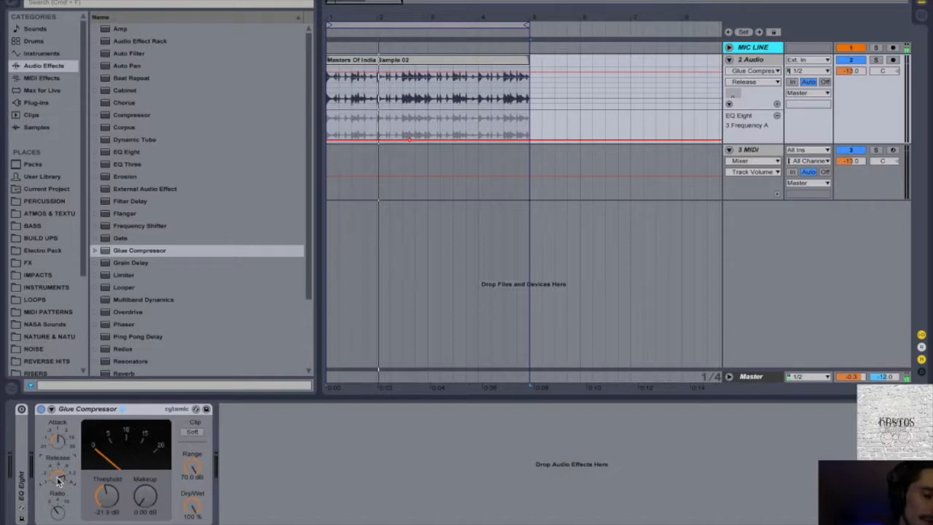
left_click_drag(60, 479, 60, 483)
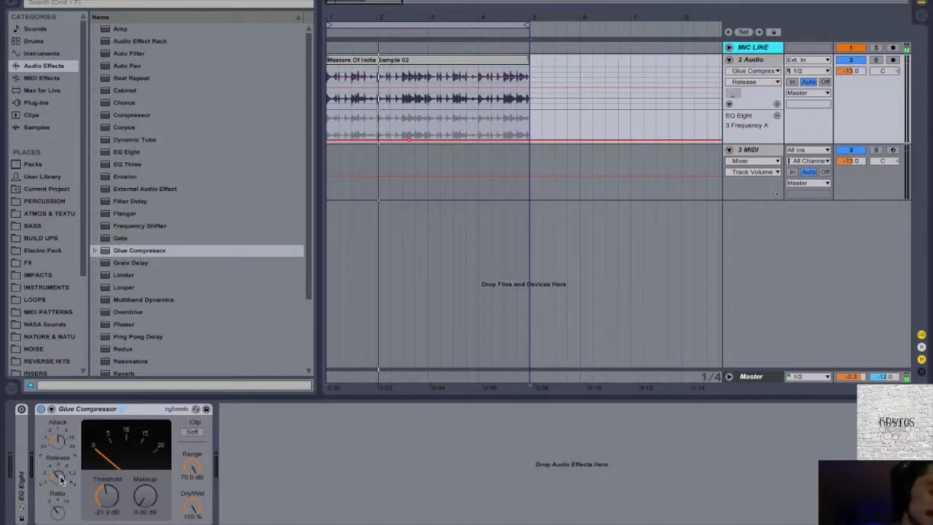
Step: Step the Glue Compressor's ratio up to 10 and reset its threshold to 0.00 dB
left_click(58, 510)
left_click_drag(59, 510, 58, 513)
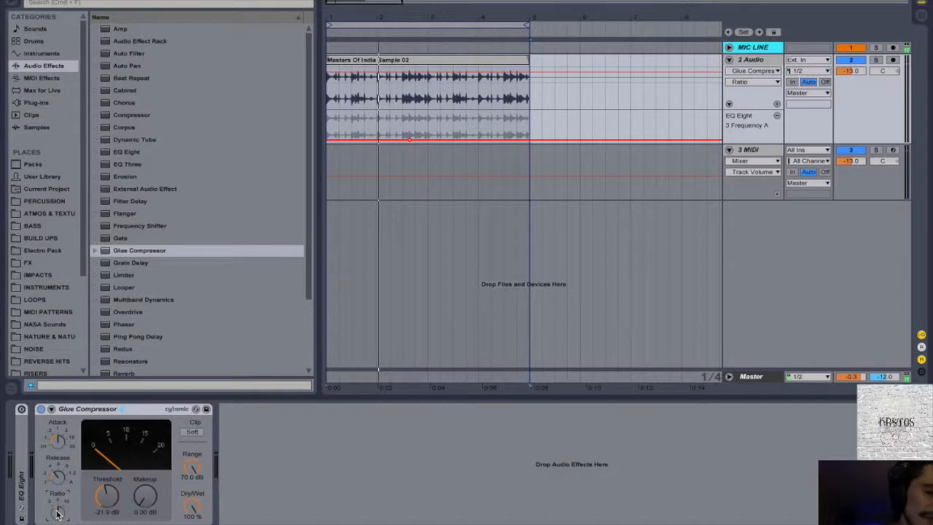
left_click_drag(53, 508, 57, 498)
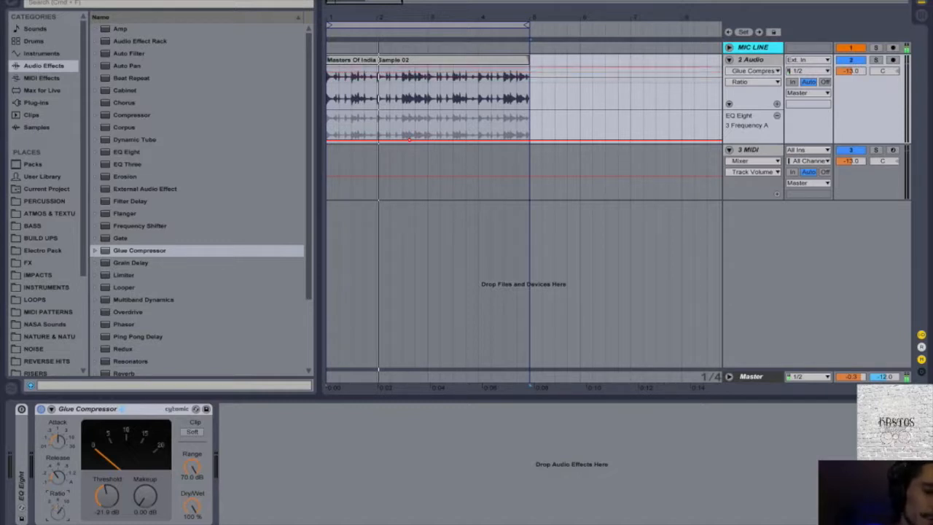
left_click_drag(57, 511, 56, 503)
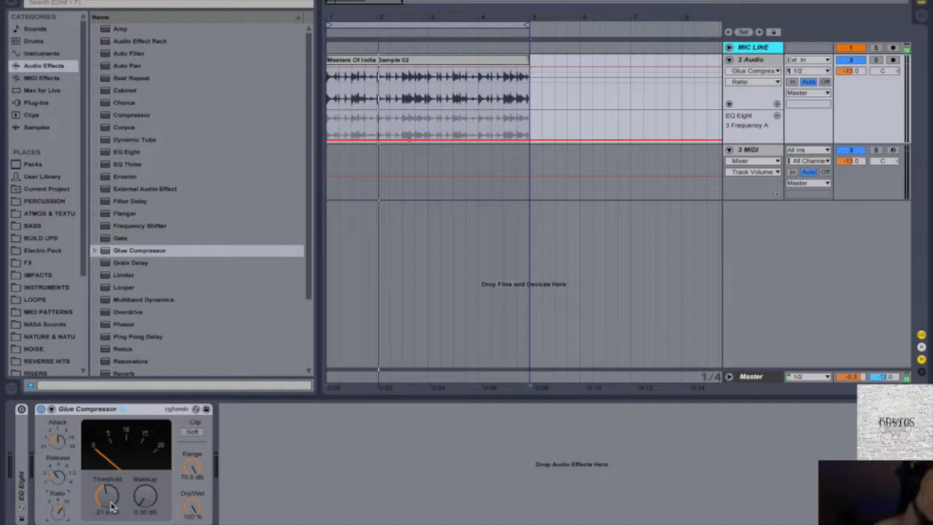
left_click_drag(108, 497, 108, 465)
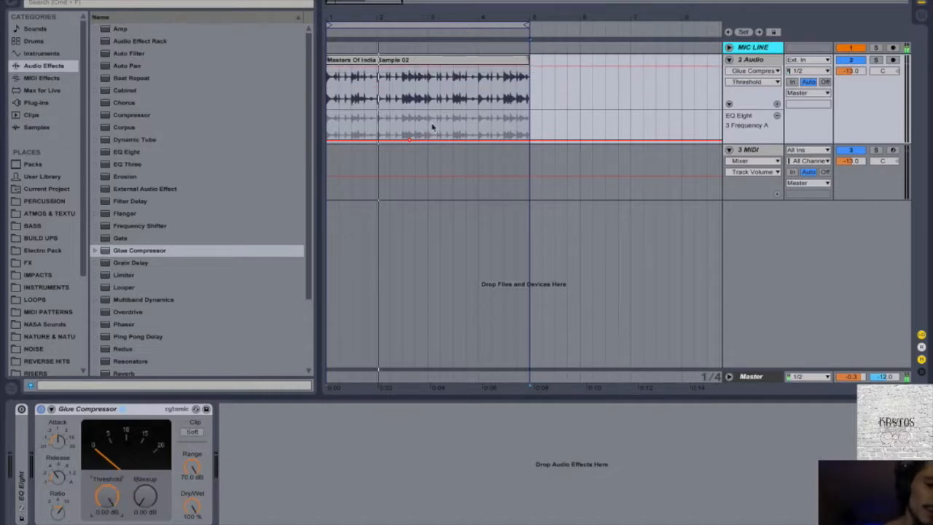
Step: Play the clip, set the Glue Compressor's threshold to -22.9 dB and makeup to 4.92 dB, and adjust its release
left_click(387, 60)
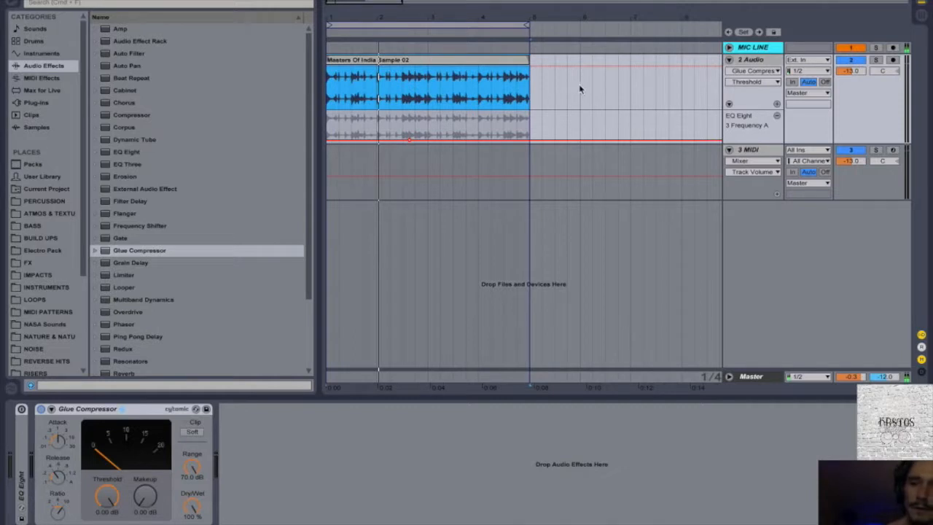
left_click_drag(57, 441, 145, 488)
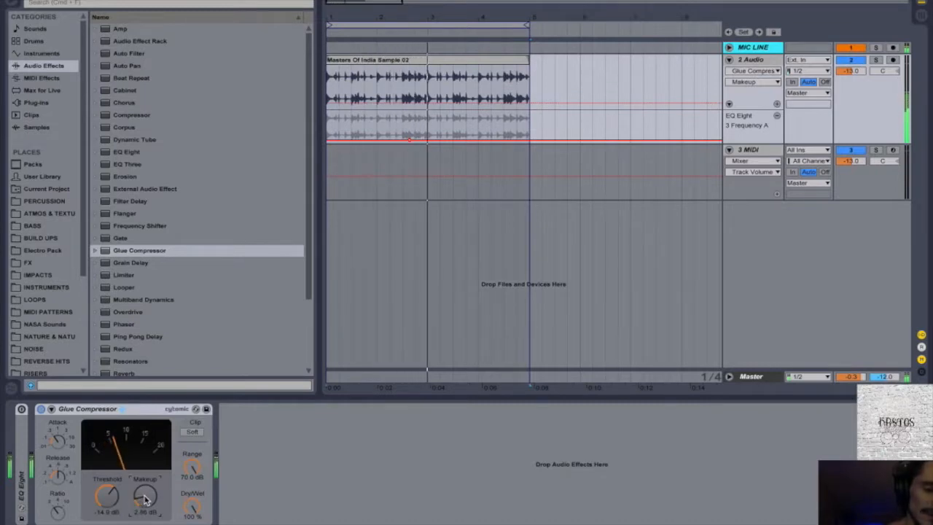
left_click_drag(144, 496, 106, 498)
left_click_drag(61, 476, 60, 478)
Step: Compare the sound with the Glue Compressor off and on, set makeup to 5.87 dB, and lengthen the attack
left_click(41, 409)
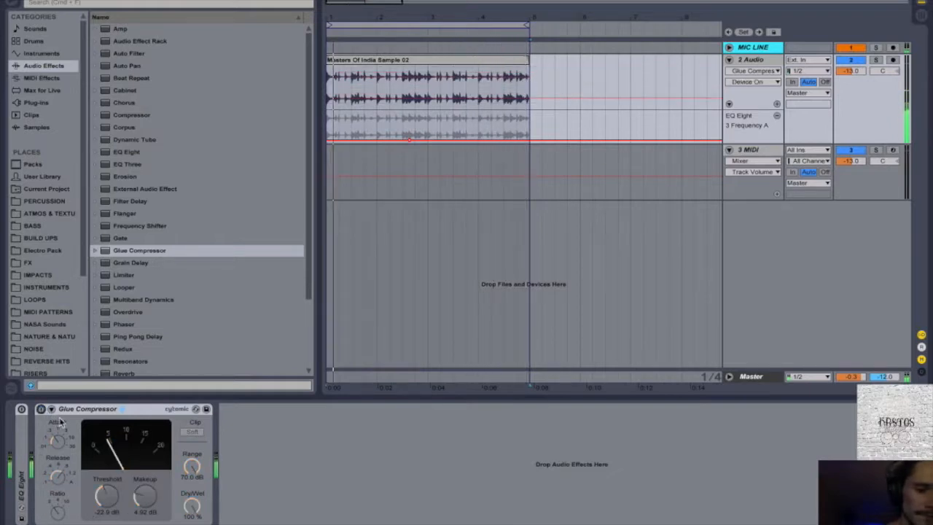
left_click(42, 409)
left_click_drag(148, 499, 147, 496)
left_click(60, 442)
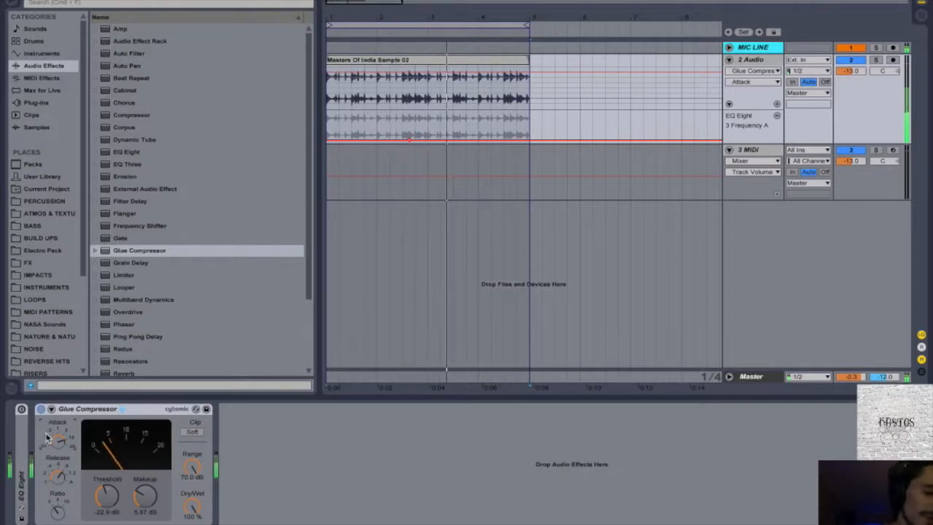
Step: Stop playback and unfold the Glue Compressor's sidechain section
key("space")
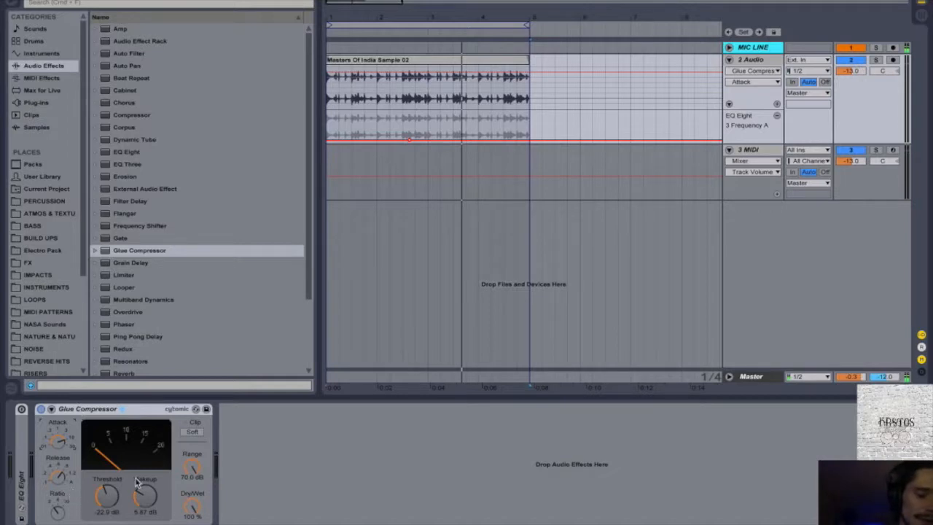
left_click(193, 506)
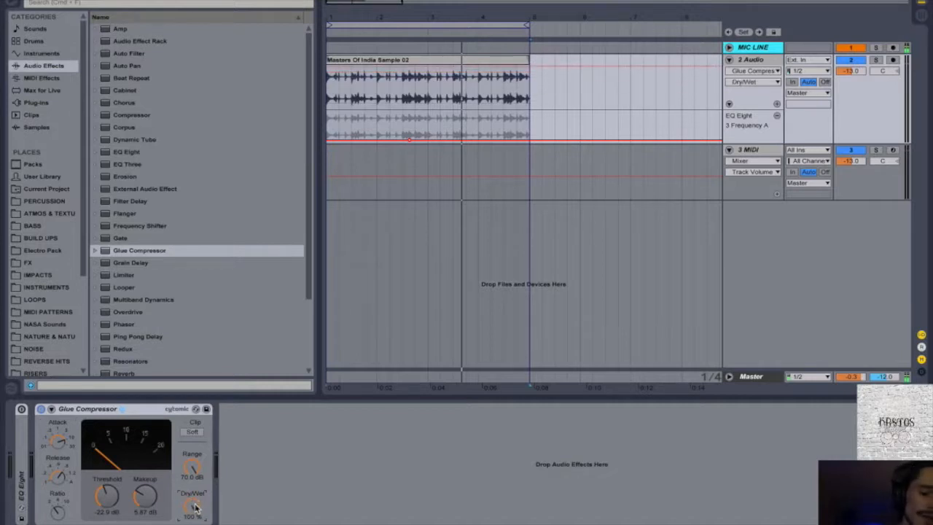
left_click(70, 411)
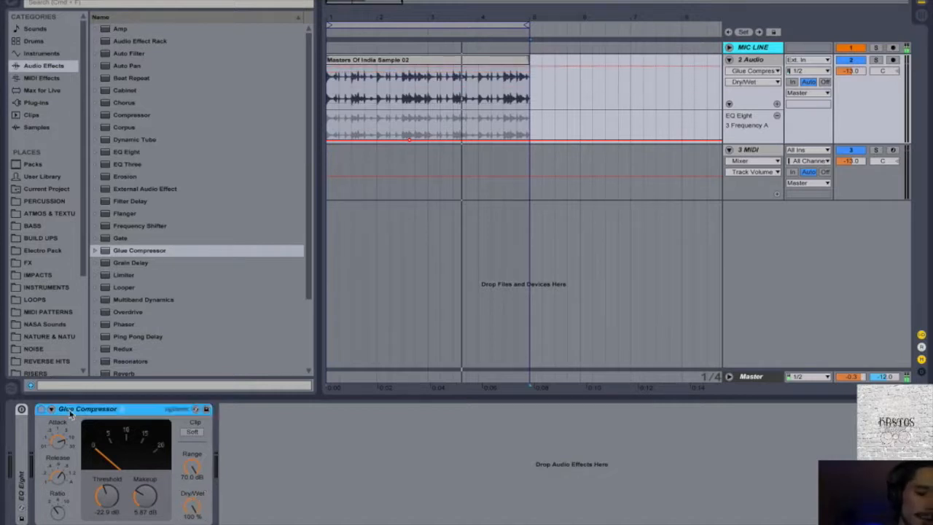
left_click(51, 409)
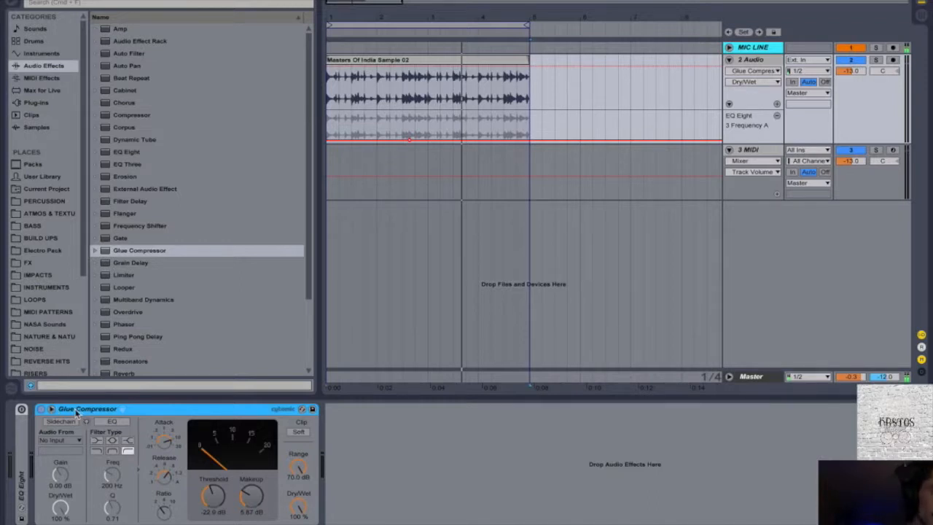
Step: Enable the Glue Compressor's sidechain, choose 2-Audio as its source, and switch the sidechain back off
left_click(61, 421)
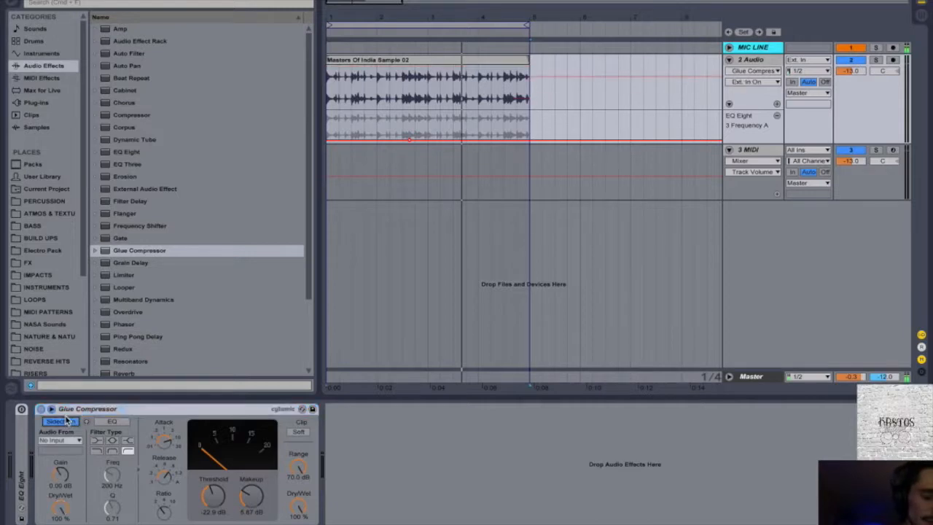
left_click(74, 441)
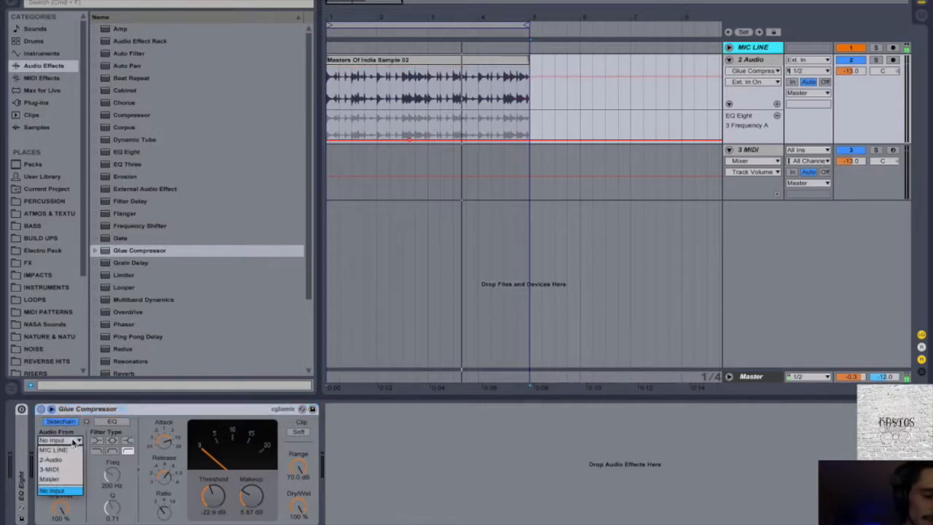
left_click(74, 442)
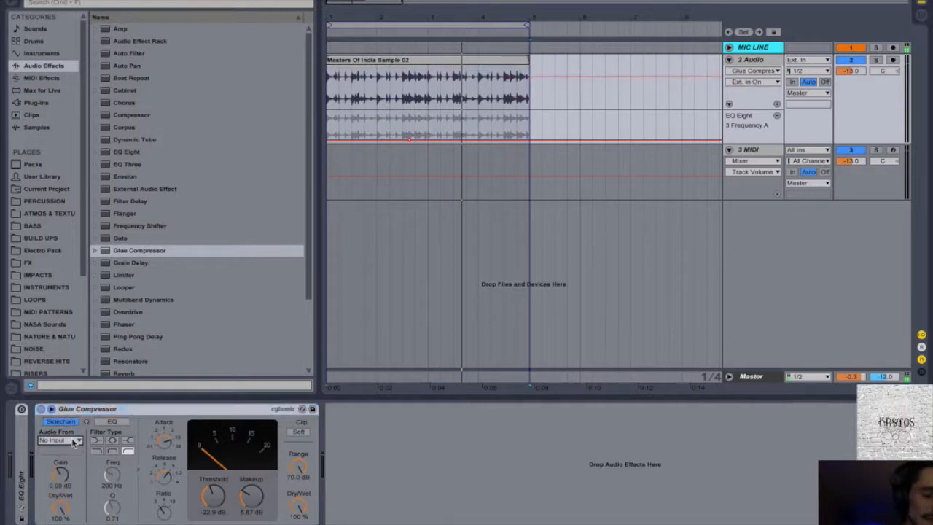
left_click(394, 67)
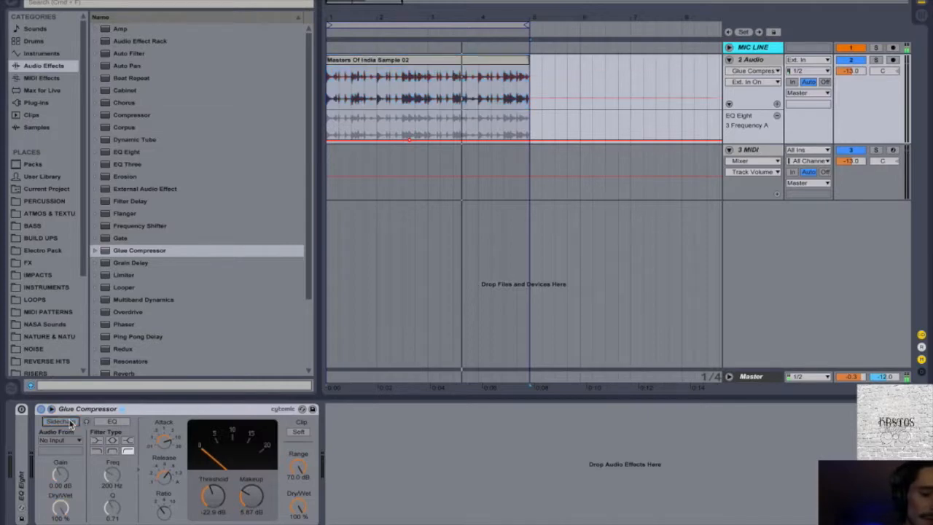
left_click(59, 440)
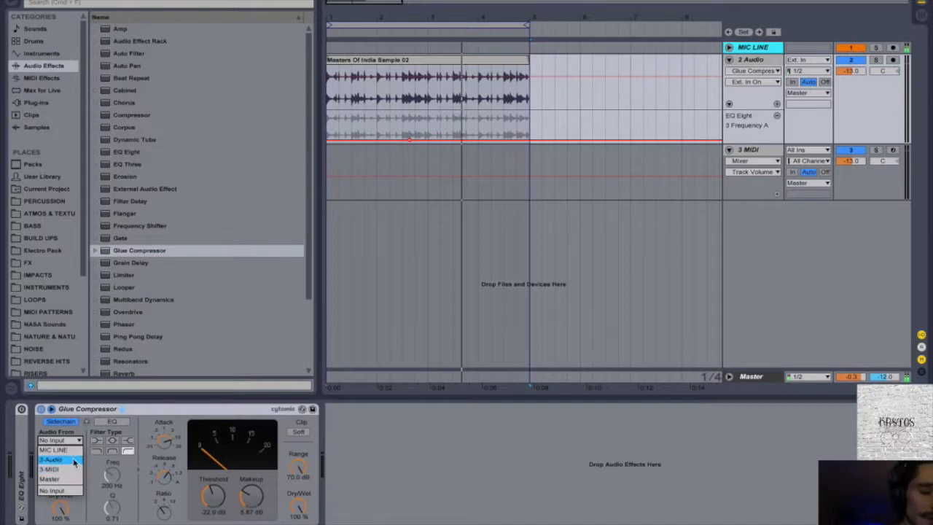
left_click(74, 463)
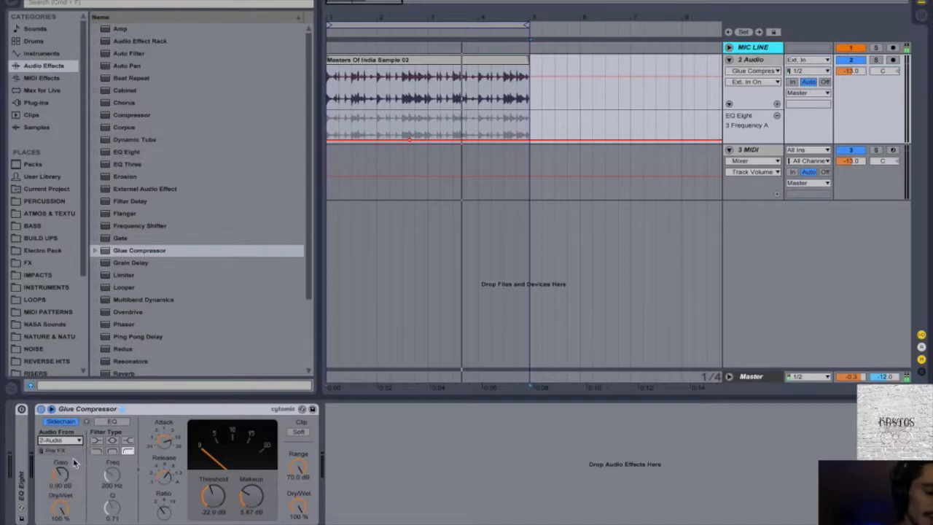
left_click(65, 425)
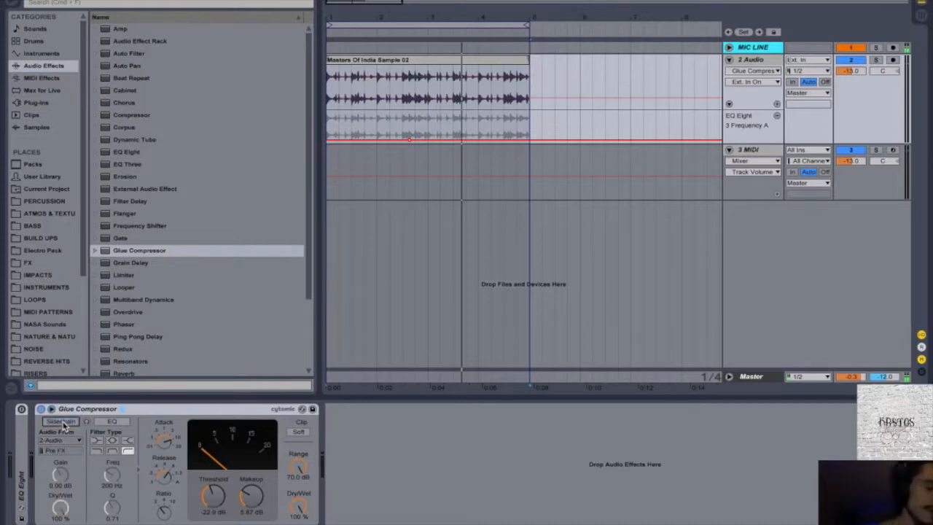
Step: Turn on the Glue Compressor's sidechain EQ with a frequency of 579 Hz and the band-pass filter type
left_click(111, 422)
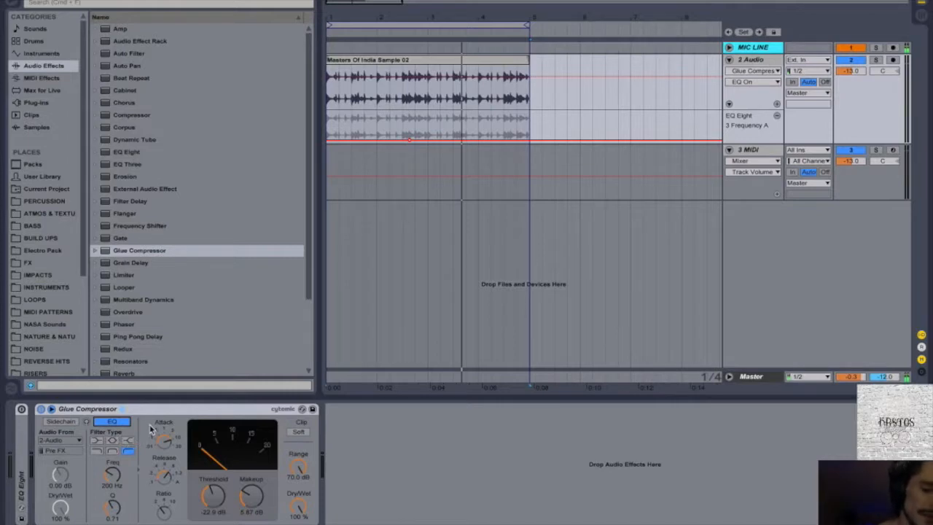
mouse_move(111, 474)
left_mouse_down()
mouse_move(112, 450)
mouse_move(111, 465)
left_mouse_up()
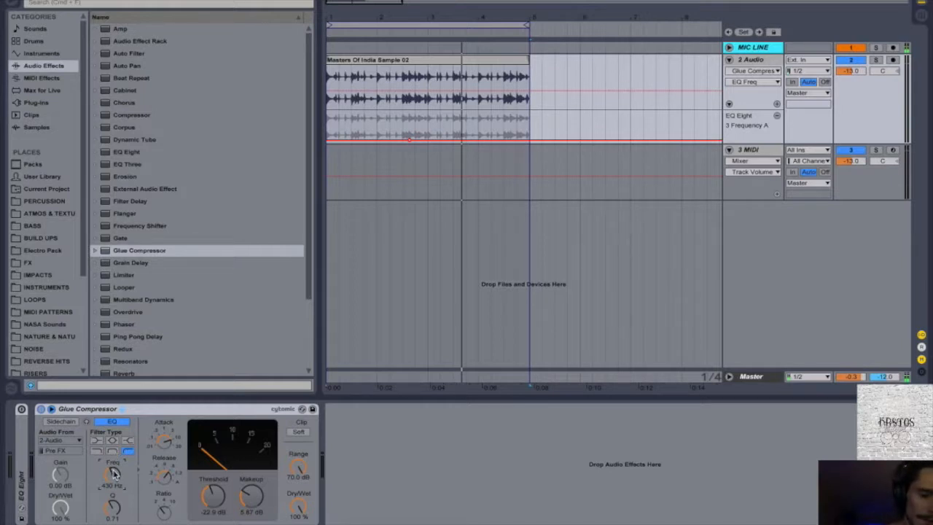
left_click_drag(113, 473, 113, 487)
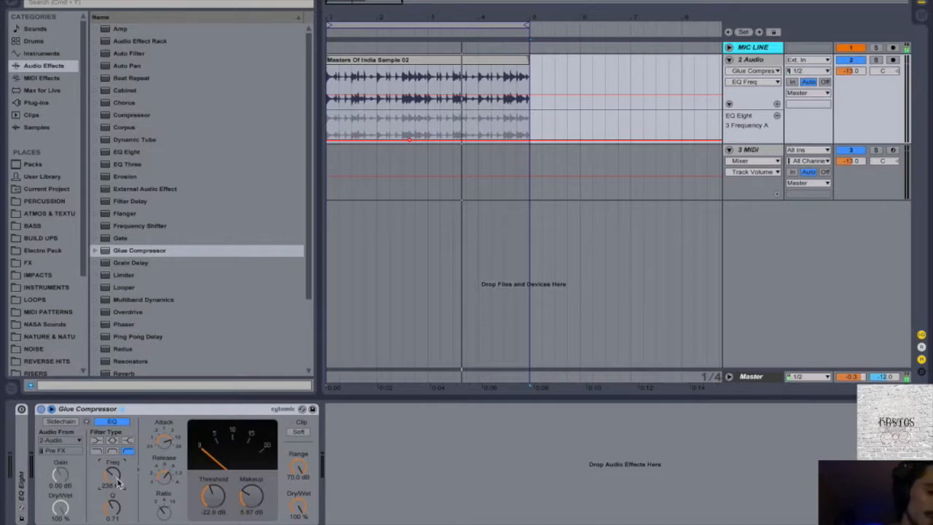
left_click_drag(119, 485, 119, 472)
left_click(112, 451)
left_click(97, 453)
left_click(114, 452)
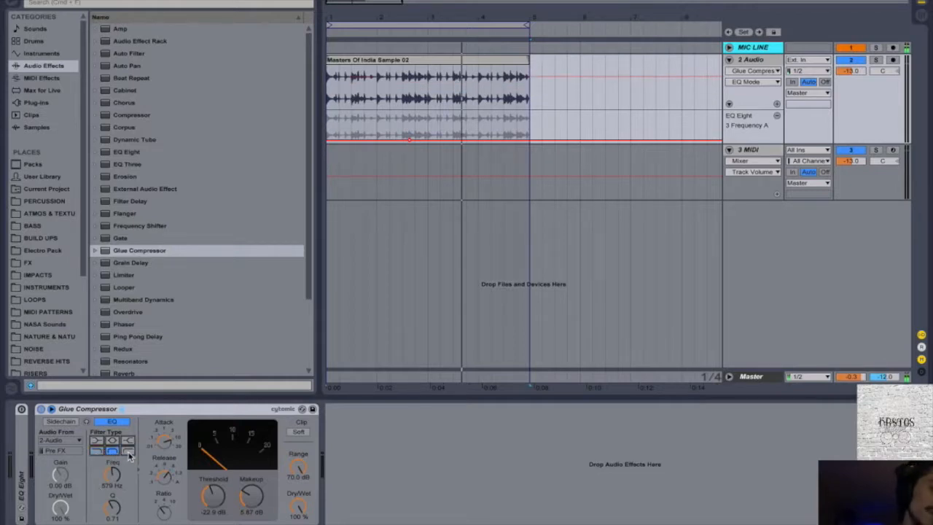
Step: Group the Glue Compressor into an Audio Effect Rack and duplicate its chain twice
left_click(93, 410)
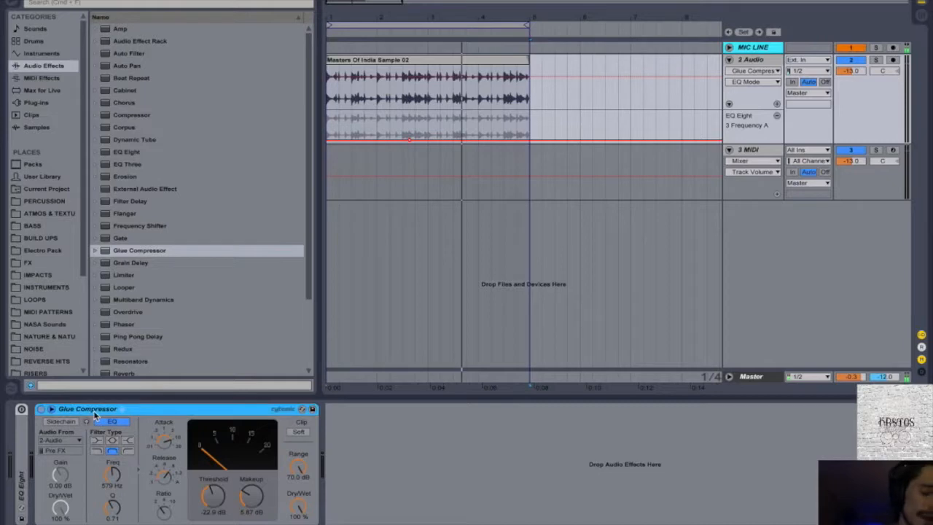
key("super+g")
left_click(42, 433)
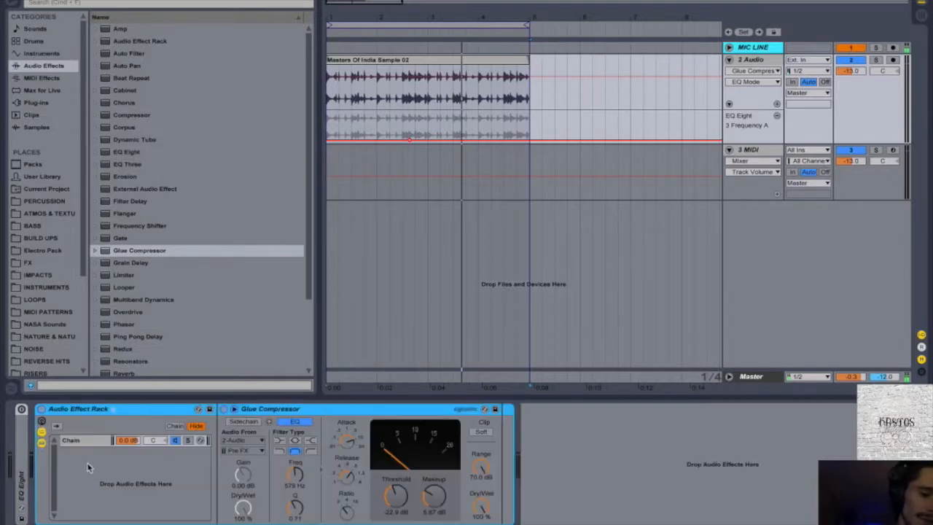
left_click(96, 441)
key("ctrl+d")
key("ctrl+d")
Step: Set the second chain's EQ filter to low-pass and the first chain's to high-pass, and check each chain's setting
left_click(96, 452)
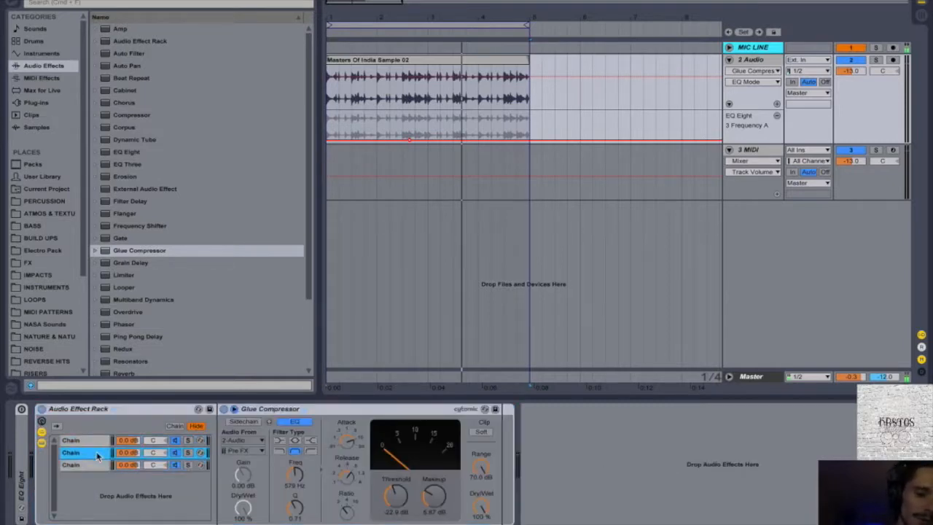
left_click(279, 452)
left_click(79, 440)
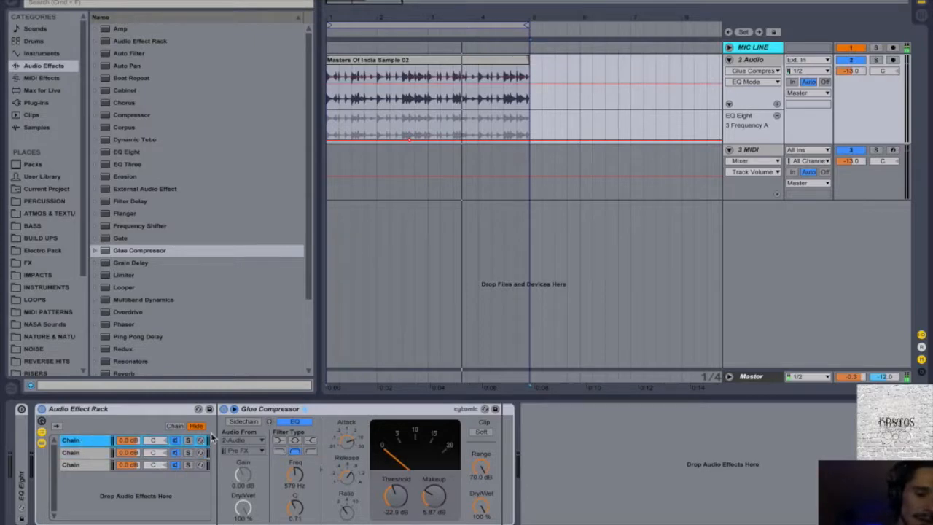
left_click(311, 452)
left_click(91, 466)
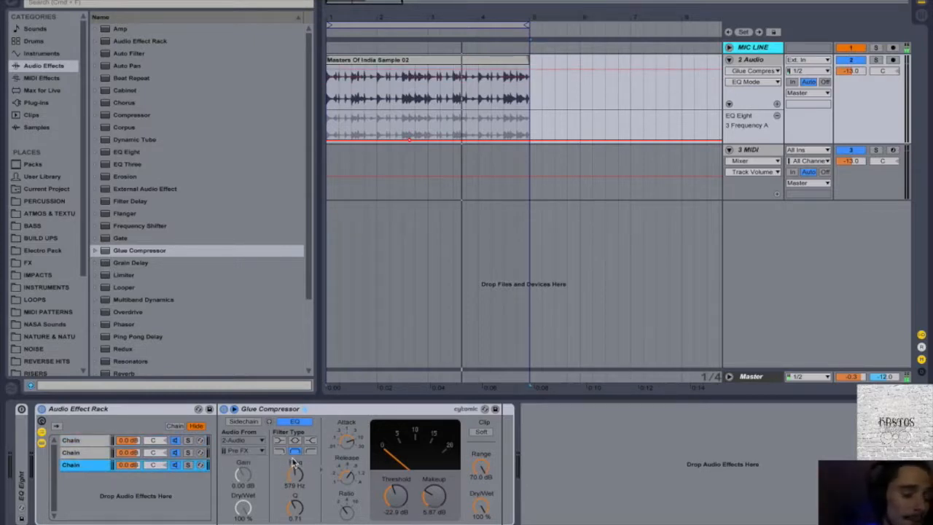
left_click(82, 451)
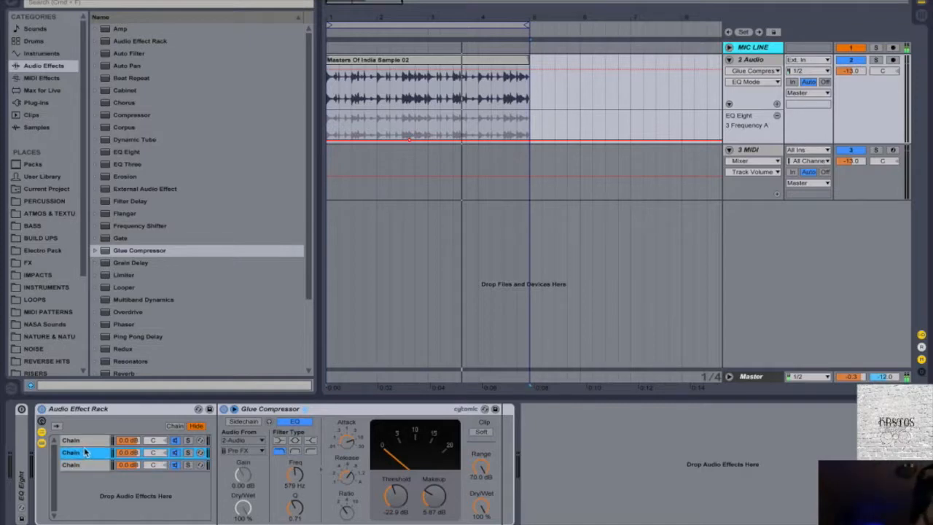
left_click(83, 445)
left_click(90, 456)
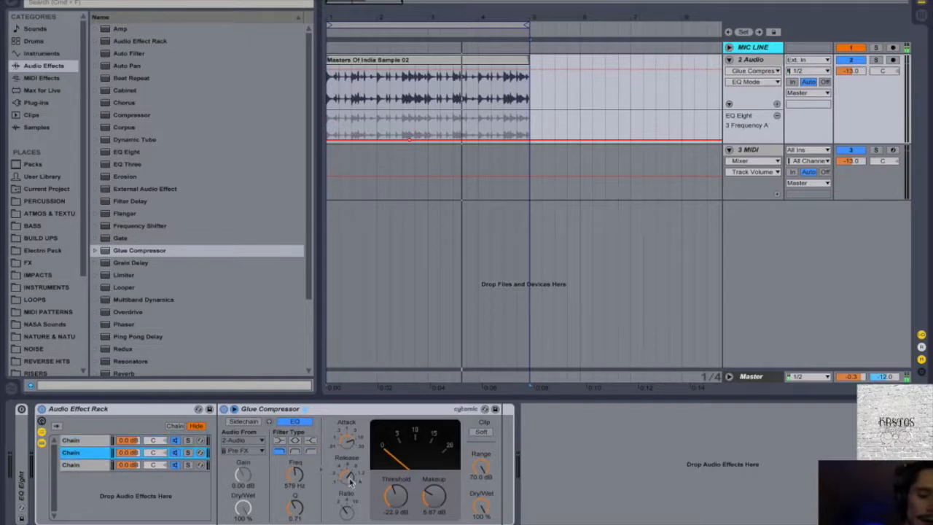
Step: Set the second chain's EQ frequency to 902 Hz and lower the first chain's EQ frequency
left_click(294, 477)
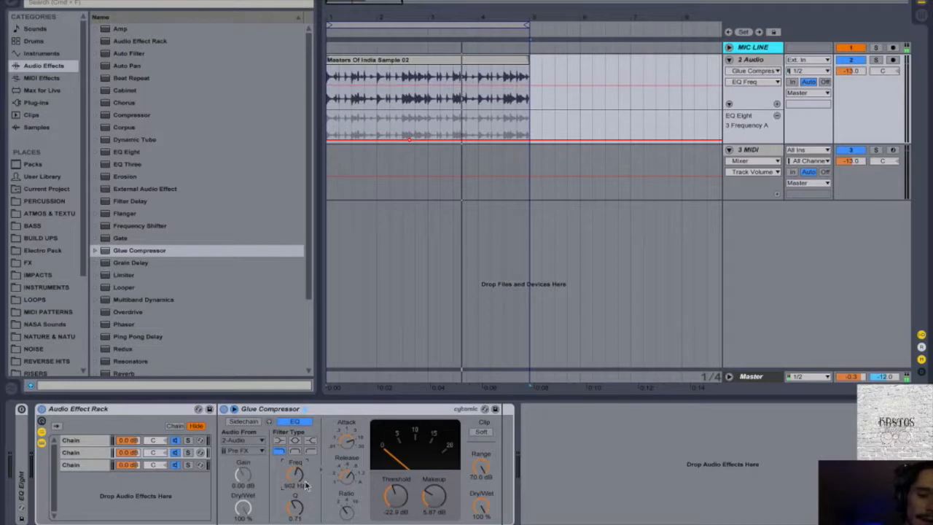
left_click(91, 442)
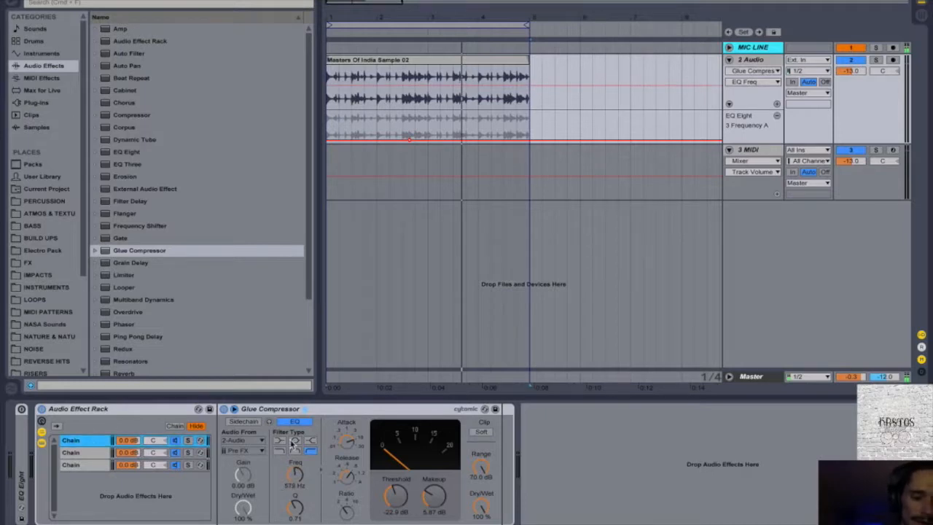
left_click_drag(296, 475, 295, 494)
Step: Deactivate the second and third chains and set the first chain's EQ to 195 Hz with a Q of 0.42
left_click(91, 452)
left_click(95, 441)
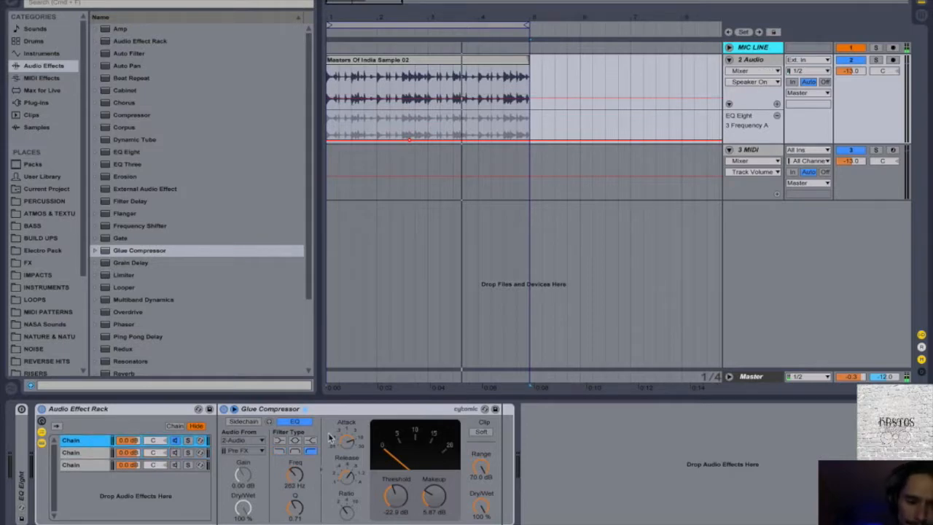
left_click(294, 475)
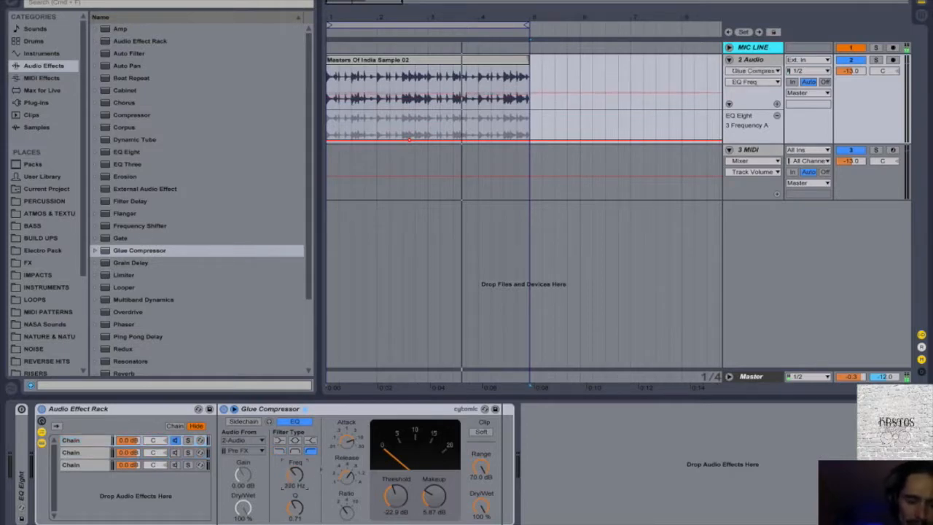
left_click_drag(299, 507, 299, 524)
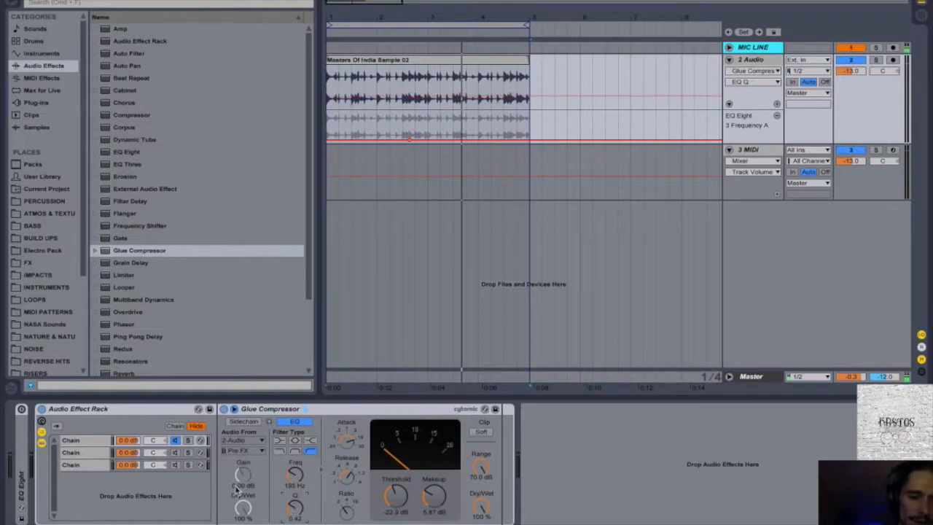
Step: Unfold the EQ Eight, lower band 3's resonance, and fold the device again
double_click(20, 473)
left_click_drag(34, 494, 34, 515)
double_click(97, 412)
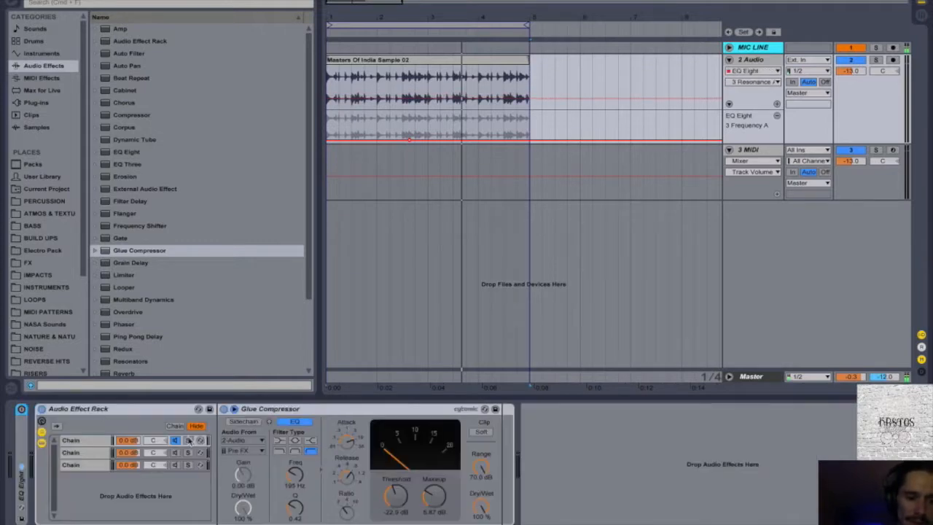
Step: Play the clip and compare the sound with the Audio Effect Rack off and on
left_click_drag(295, 475, 296, 467)
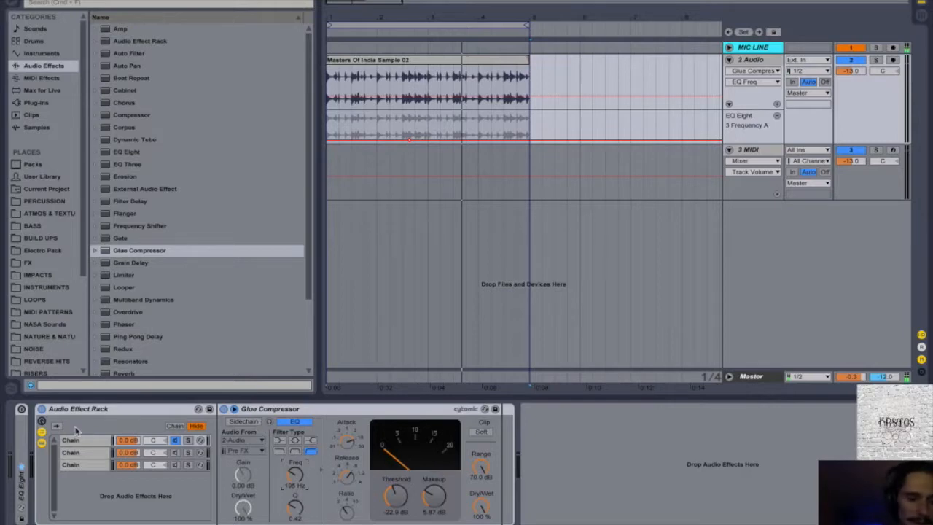
left_click(42, 410)
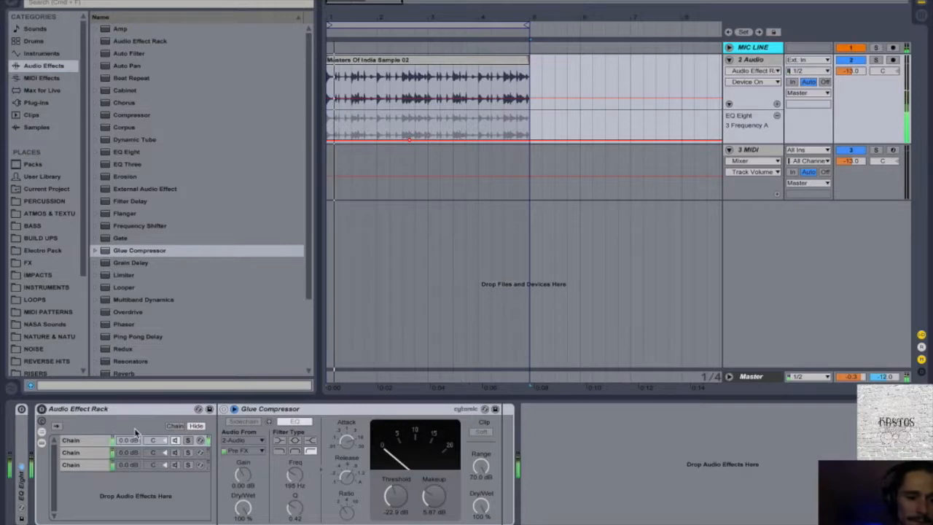
left_click(42, 409)
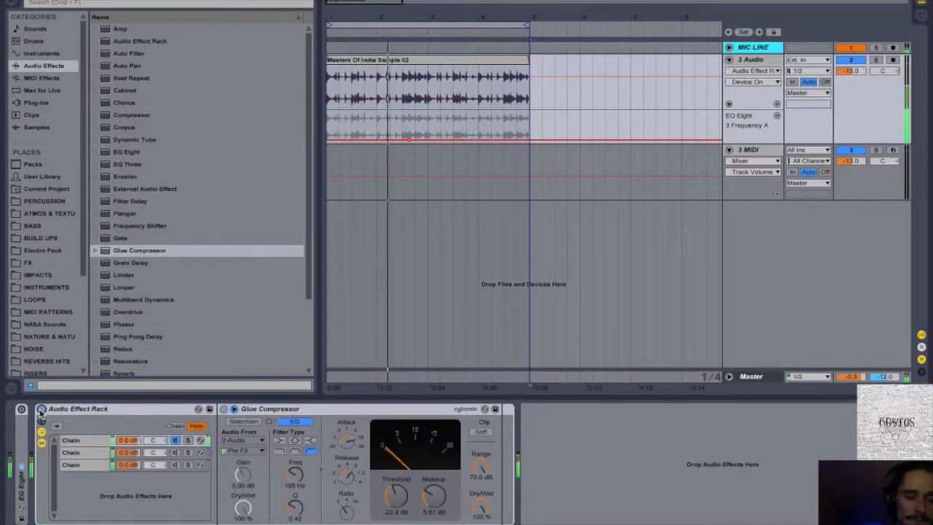
Step: Lower the first chain's threshold to -27.3 dB, compare the rack off and on again, and fold it
left_click_drag(395, 496, 396, 498)
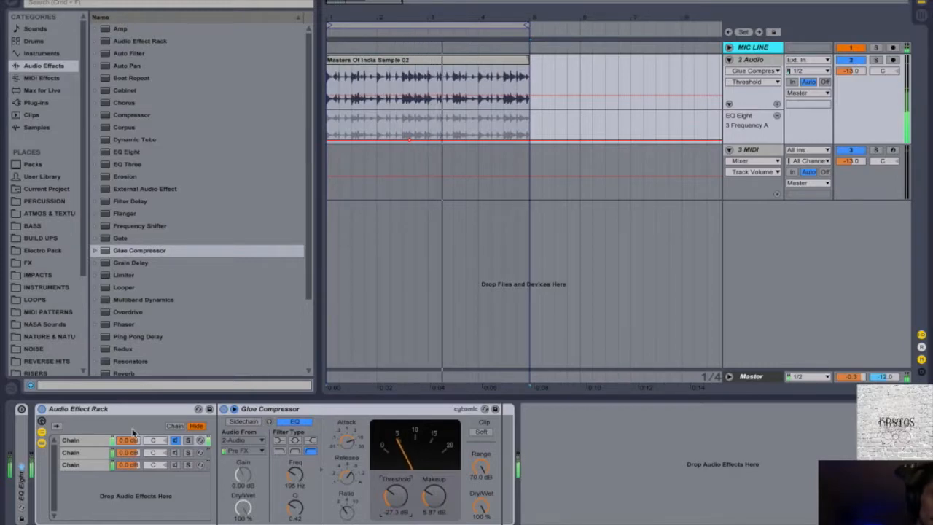
left_click(42, 410)
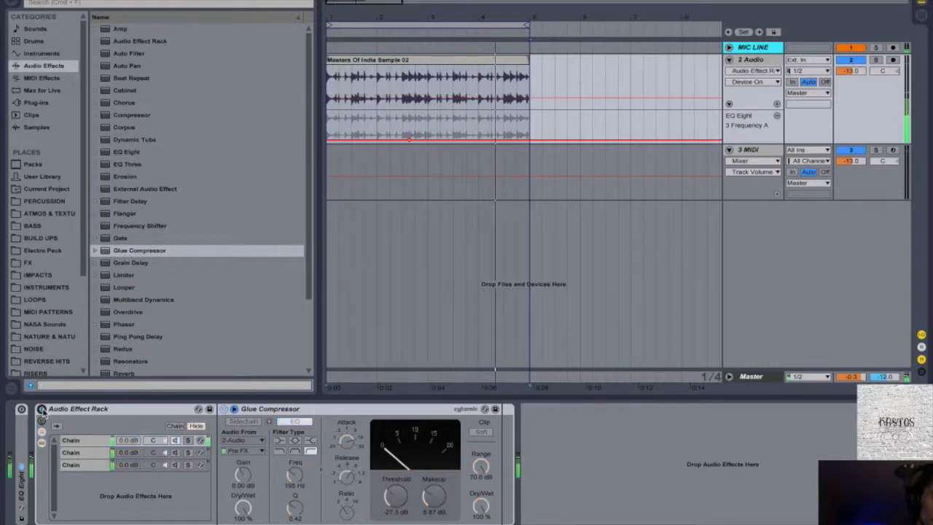
left_click(41, 410)
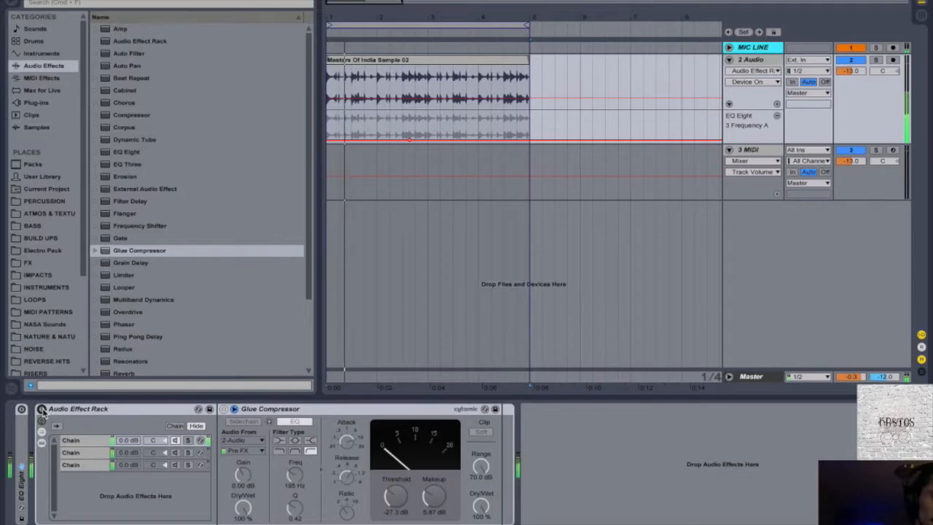
double_click(80, 409)
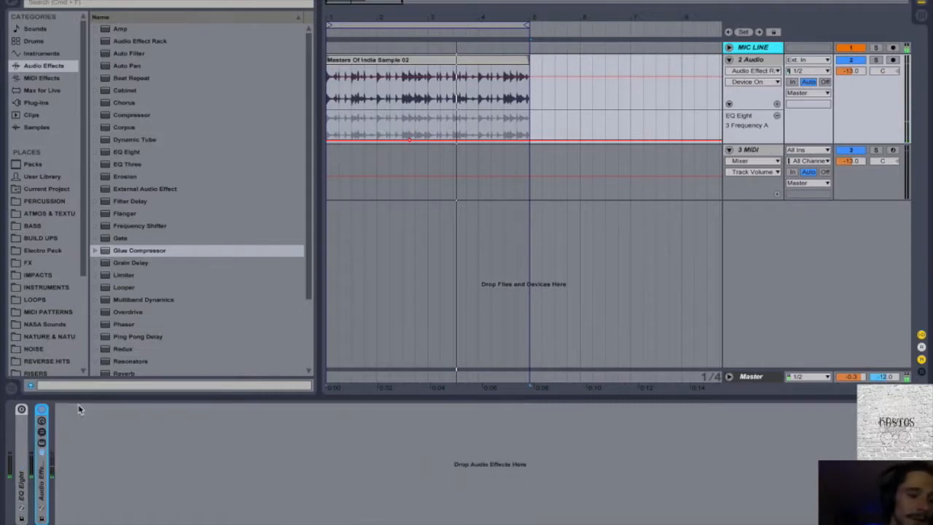
Step: Add a Reverb to the audio track after the Audio Effect Rack and select the new device
left_click(106, 249)
scroll(108, 246, "down", 3)
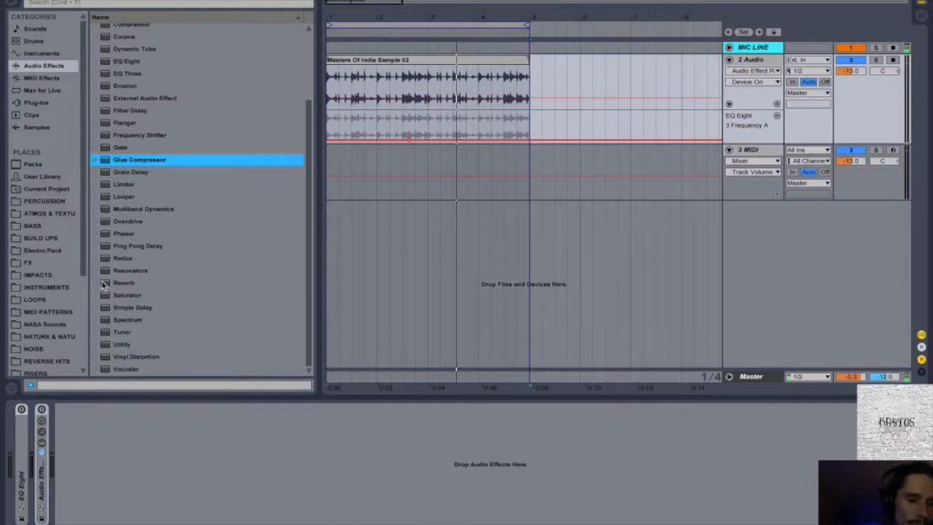
double_click(117, 284)
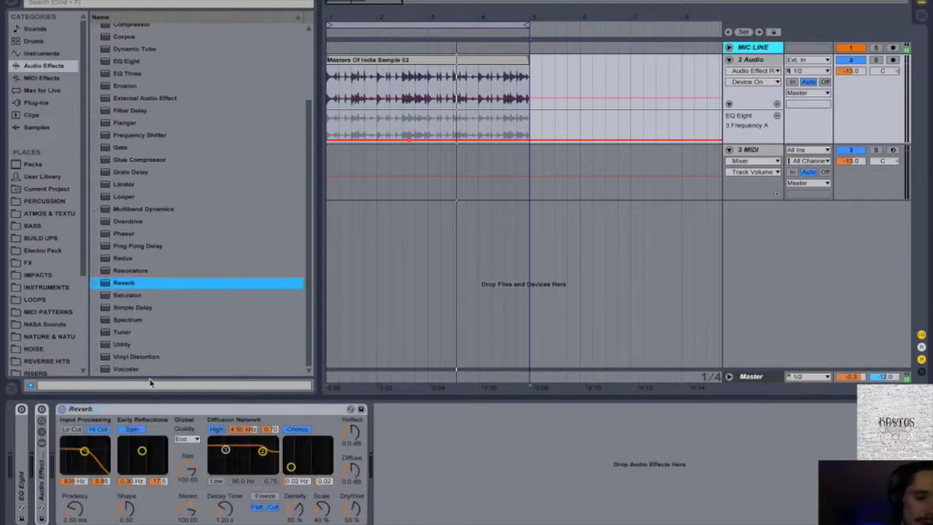
left_click(121, 411)
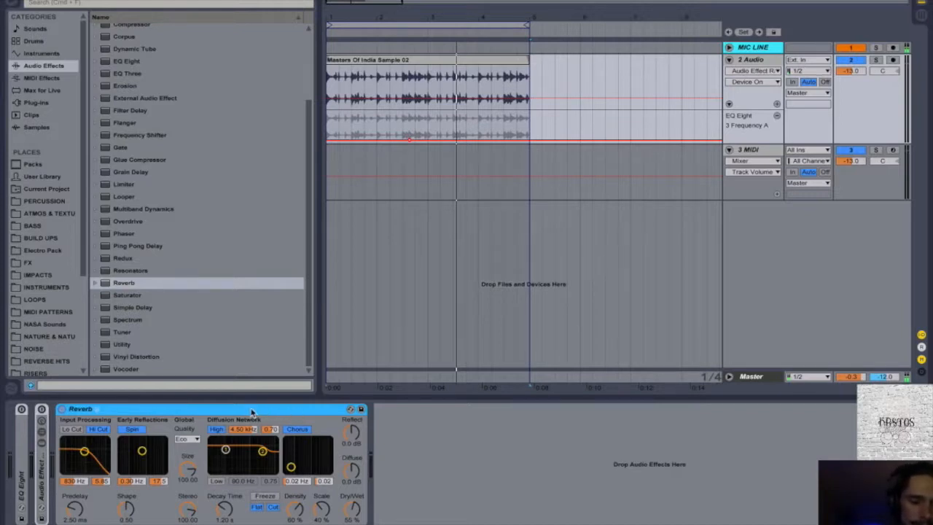
Step: Try the reverb's input filters, ending with both Lo Cut and Hi Cut on at 1.62 kHz with a width of 4.04
left_click(71, 430)
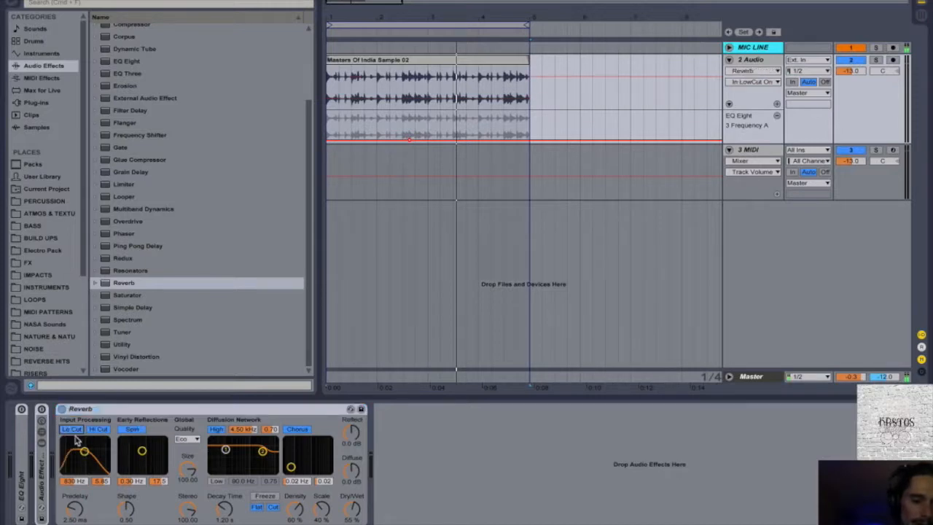
mouse_move(84, 454)
left_mouse_down()
mouse_move(78, 444)
mouse_move(92, 445)
mouse_move(79, 450)
mouse_move(91, 454)
left_mouse_up()
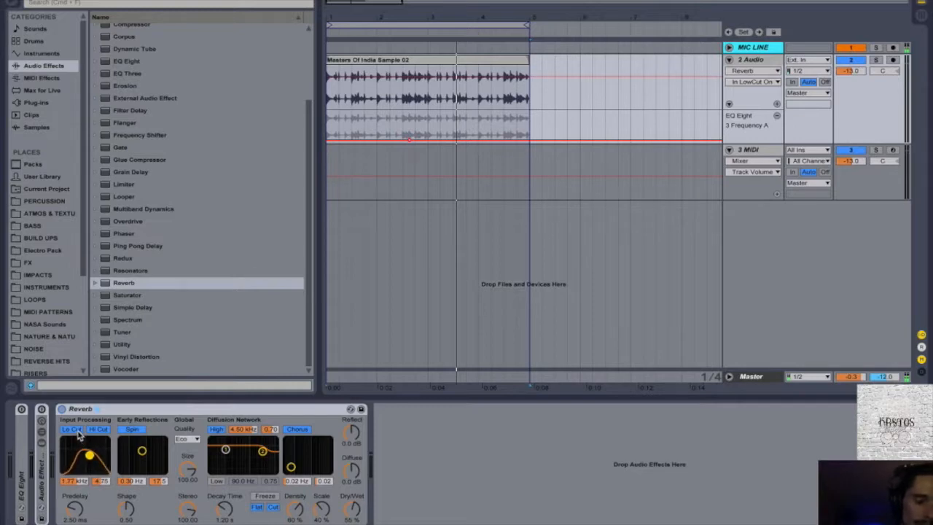
left_click_drag(89, 455, 93, 457)
left_click(72, 428)
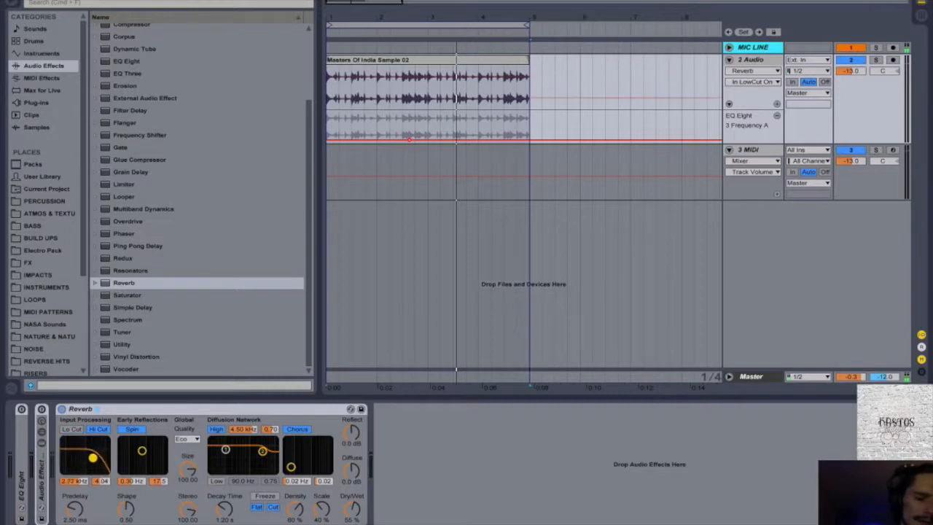
left_click(99, 430)
left_click(102, 430)
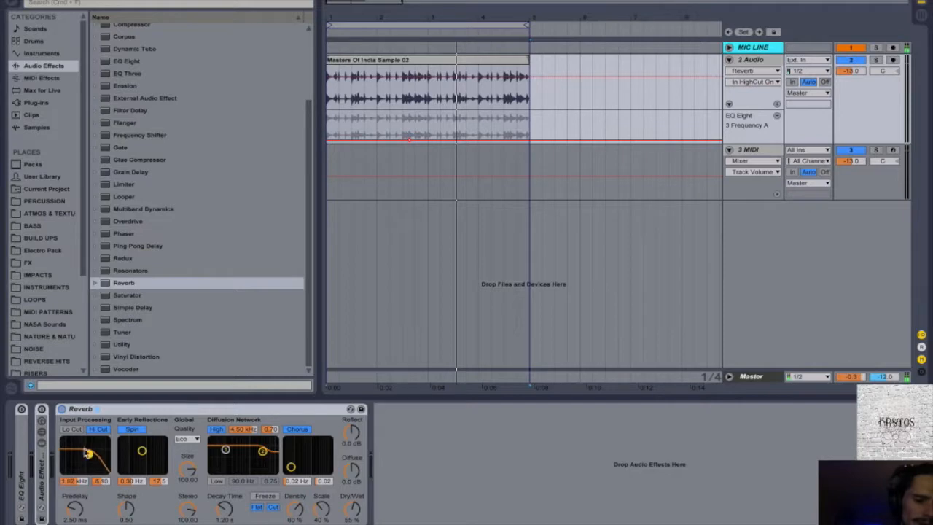
left_click(72, 429)
left_click_drag(89, 455, 89, 457)
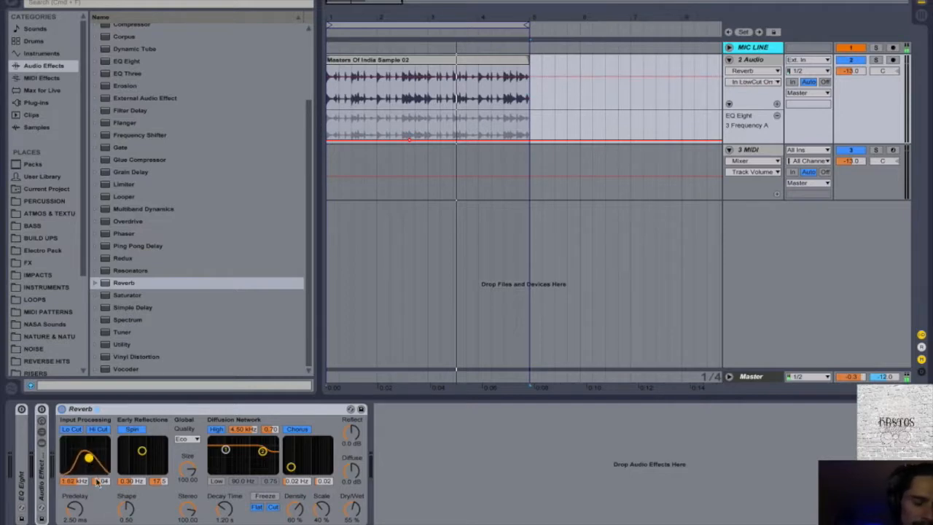
Step: Switch off the reverb's early-reflection Spin and its Chorus, and set the quality to High
left_click(133, 430)
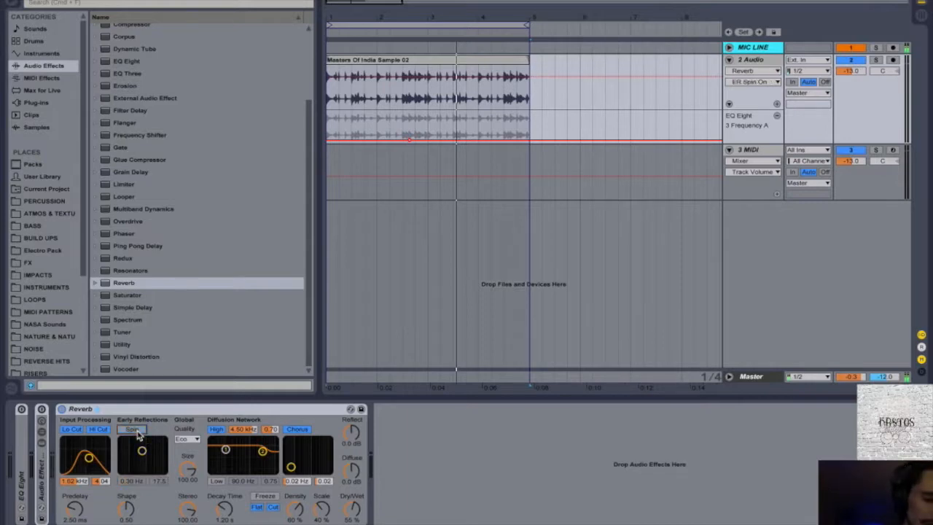
left_click(303, 433)
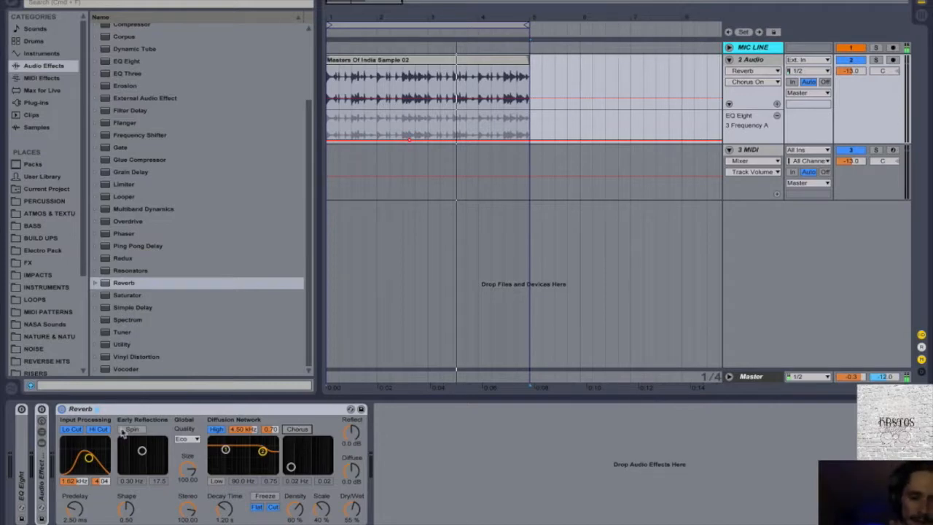
left_click(193, 441)
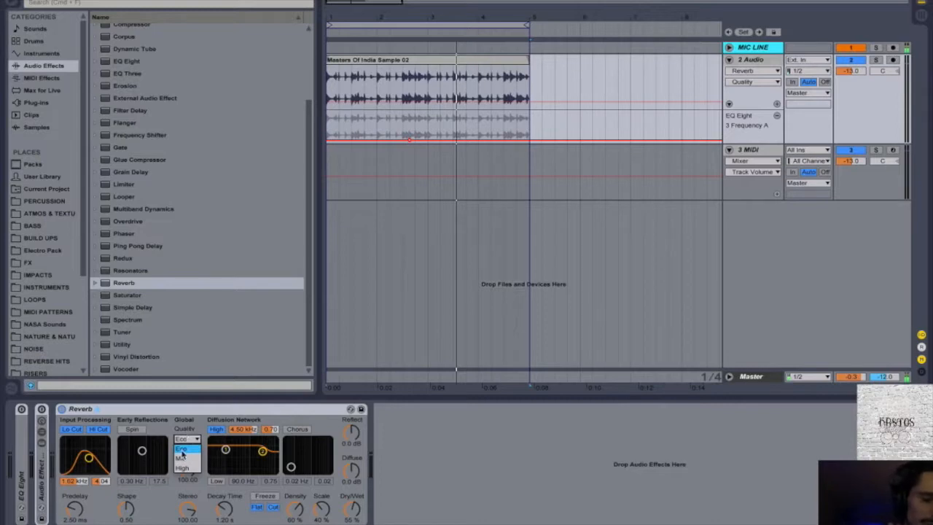
left_click(191, 468)
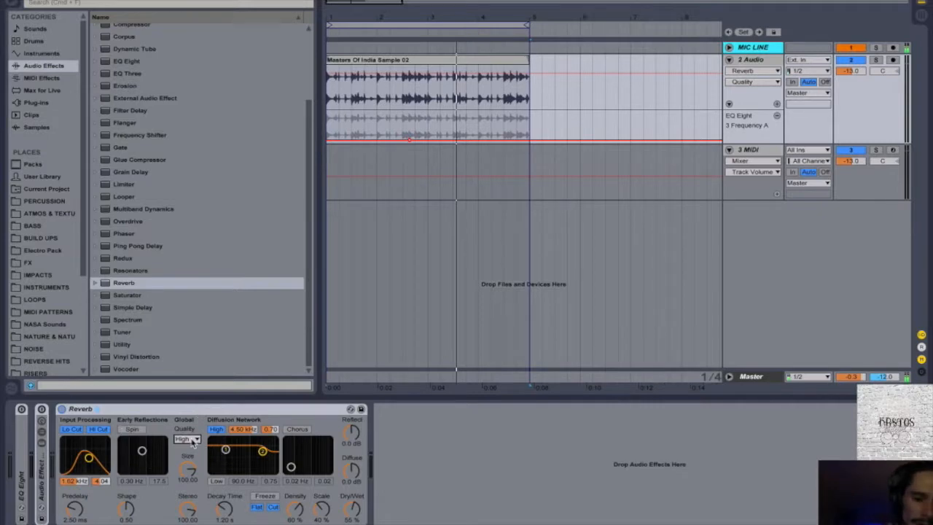
left_click(194, 441)
left_click(194, 438)
right_click(194, 411)
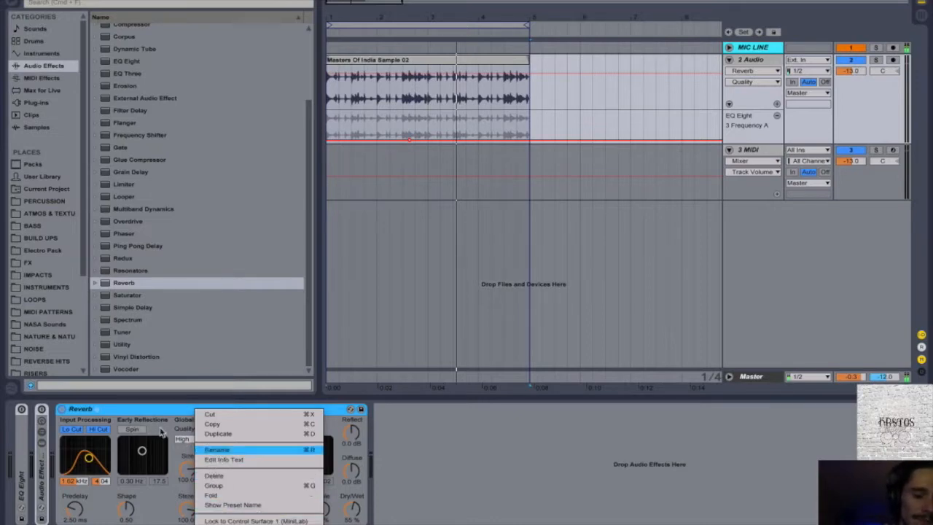
left_click(135, 404)
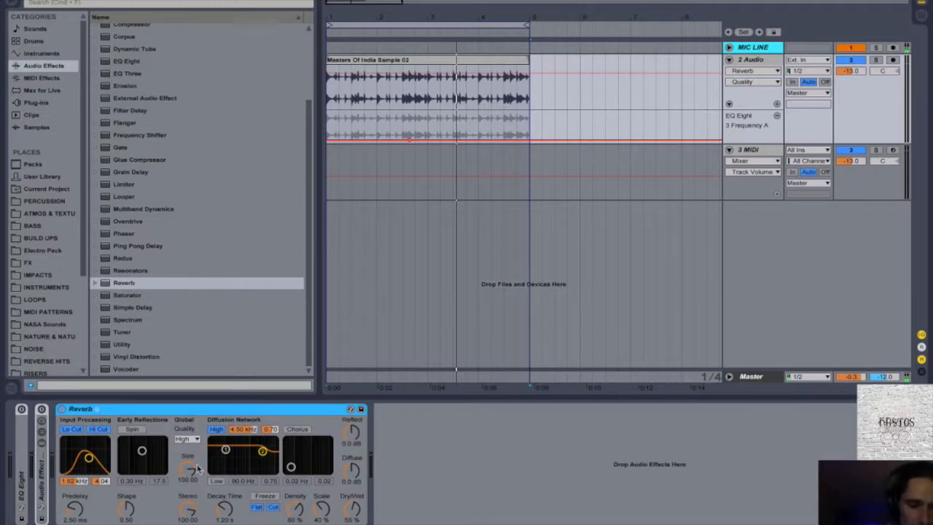
Step: Raise the reverb's size to 114.91 and try several predelay times, ending at 1.72 ms
left_click_drag(178, 470, 189, 433)
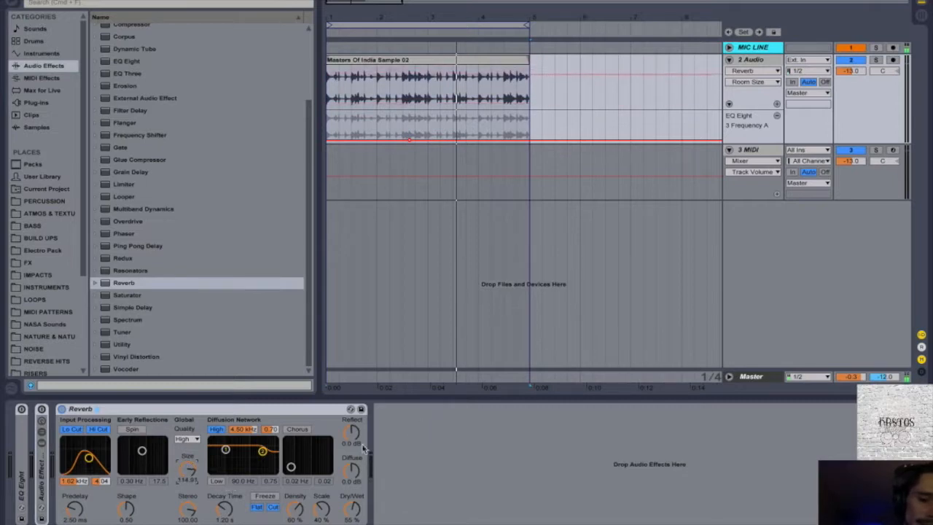
left_click_drag(353, 433, 352, 435)
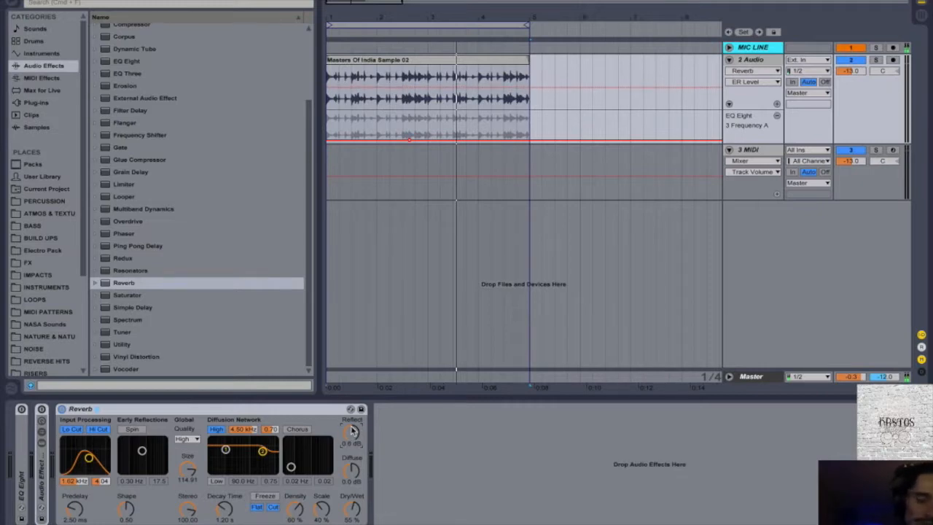
mouse_move(75, 509)
left_mouse_down()
mouse_move(86, 521)
mouse_move(76, 509)
left_mouse_up()
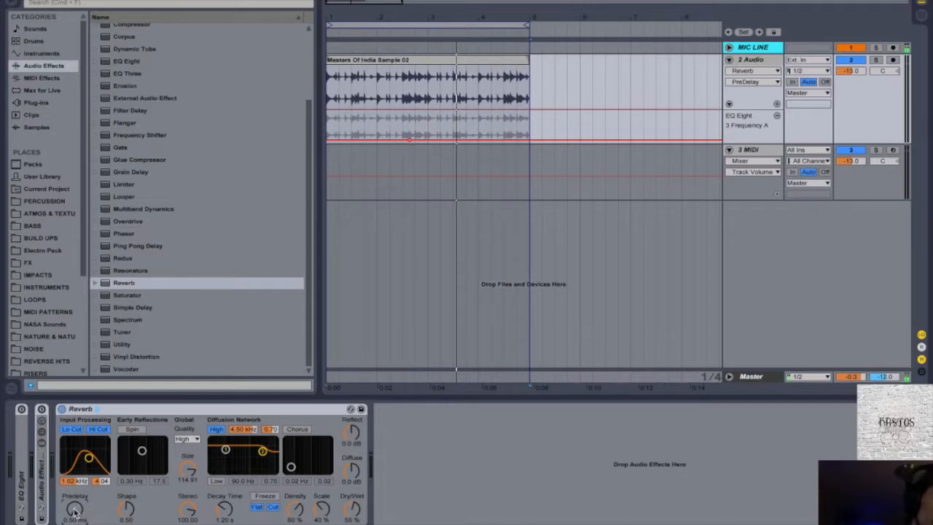
scroll(86, 519, "up", 5)
scroll(86, 519, "up", 2)
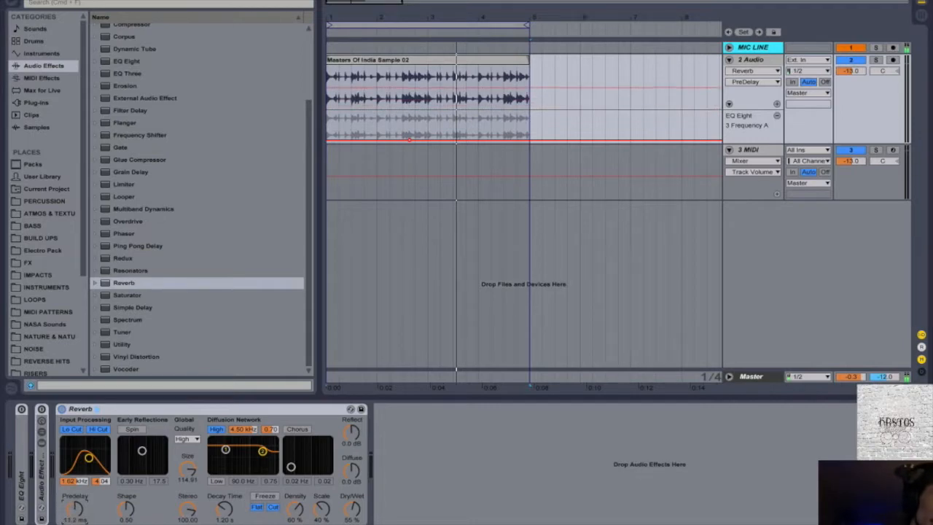
left_click_drag(75, 510, 76, 519)
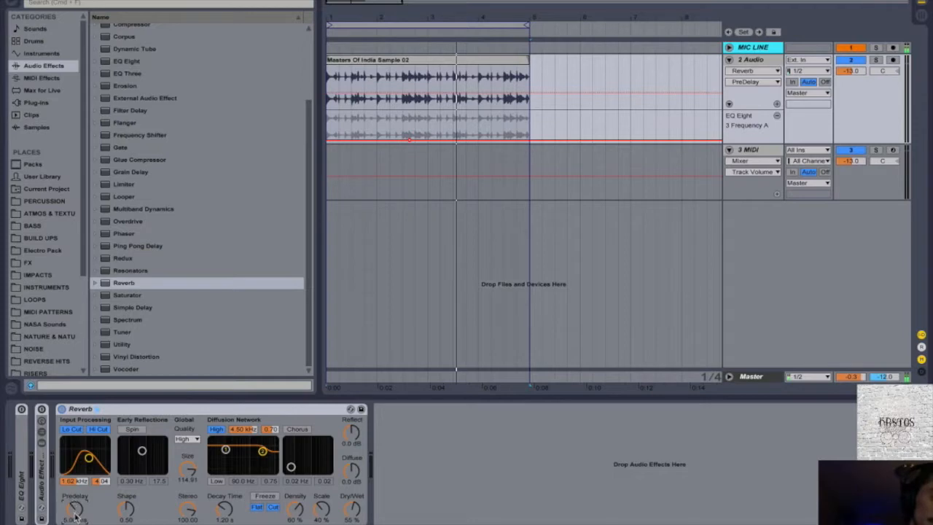
mouse_move(76, 508)
left_mouse_down()
mouse_move(85, 520)
mouse_move(73, 509)
mouse_move(73, 519)
mouse_move(87, 520)
mouse_move(73, 512)
left_mouse_up()
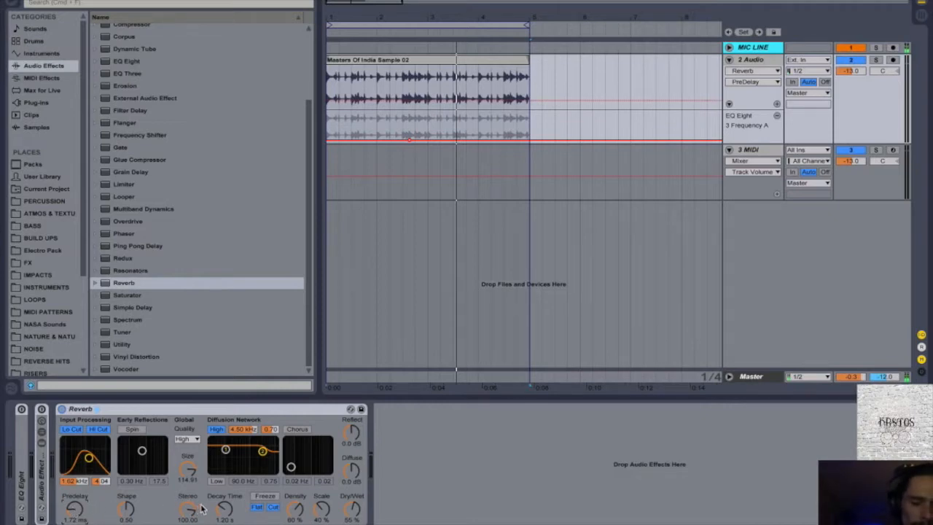
Step: Set the reverb's stereo width to 113.33 and lengthen its decay time to 10.3 s
mouse_move(191, 508)
left_mouse_down()
mouse_move(191, 497)
mouse_move(191, 520)
mouse_move(189, 512)
left_mouse_up()
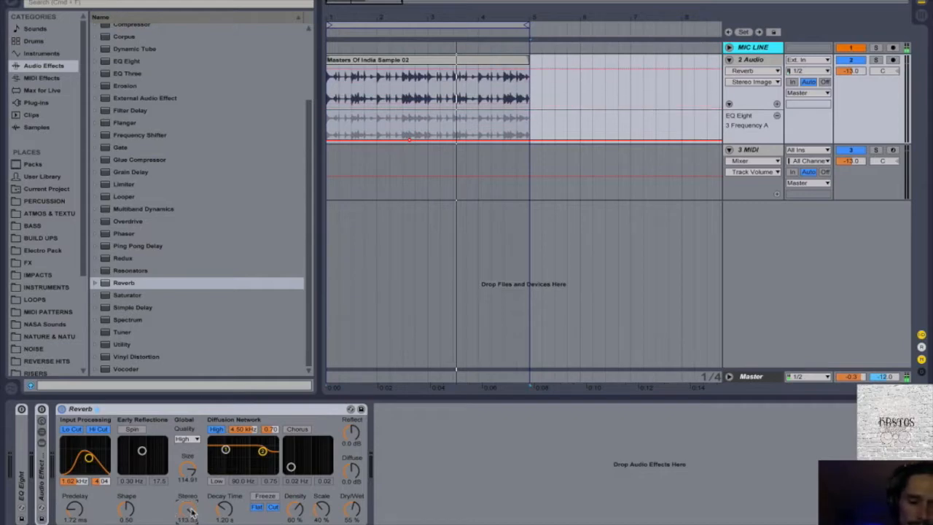
left_click_drag(228, 515, 229, 503)
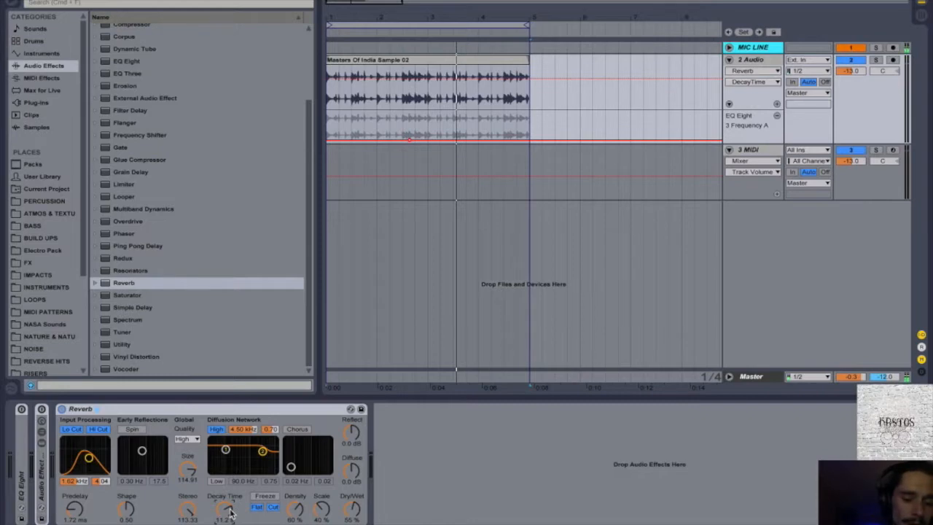
mouse_move(224, 509)
left_mouse_down()
mouse_move(224, 524)
mouse_move(230, 516)
left_mouse_up()
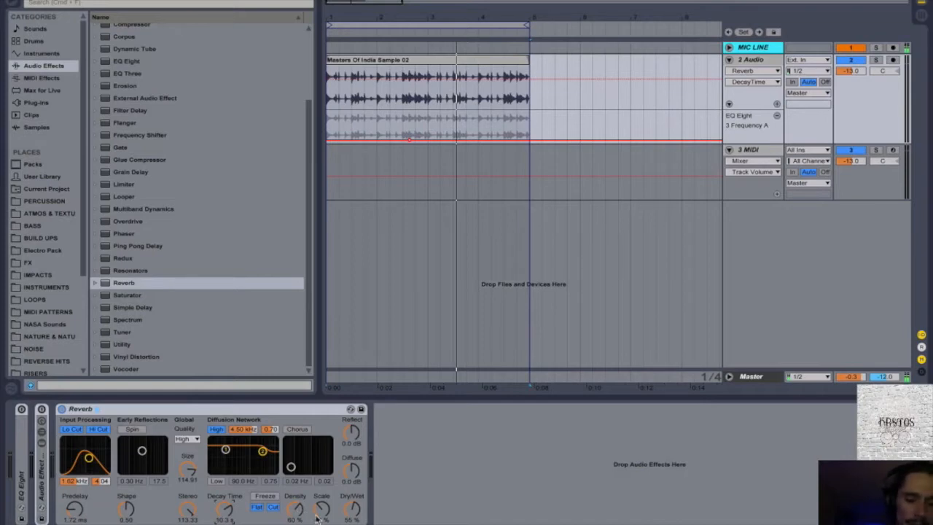
Step: Sweep the reverb's Dry/Wet between fully dry and fully wet, including during playback of the clip, and return it to 0%
left_click(350, 510)
left_click_drag(352, 510, 352, 522)
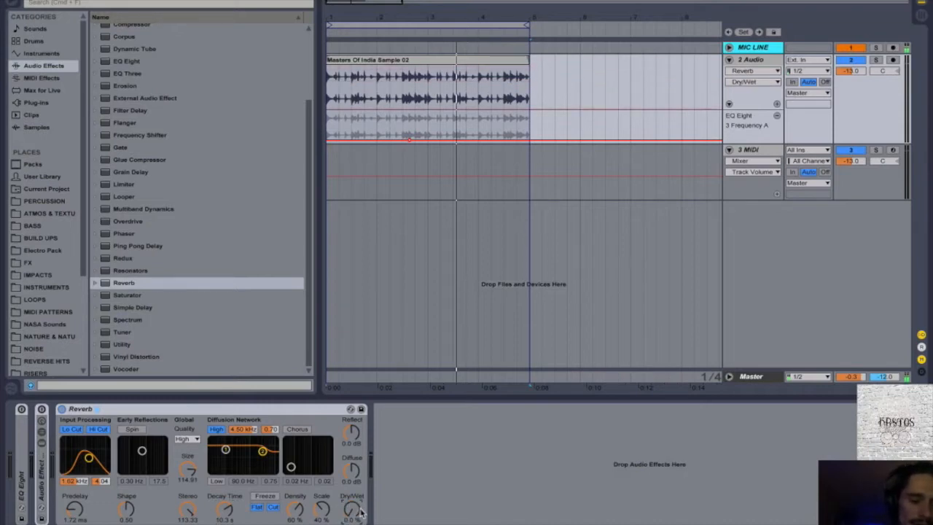
left_click_drag(352, 511, 352, 445)
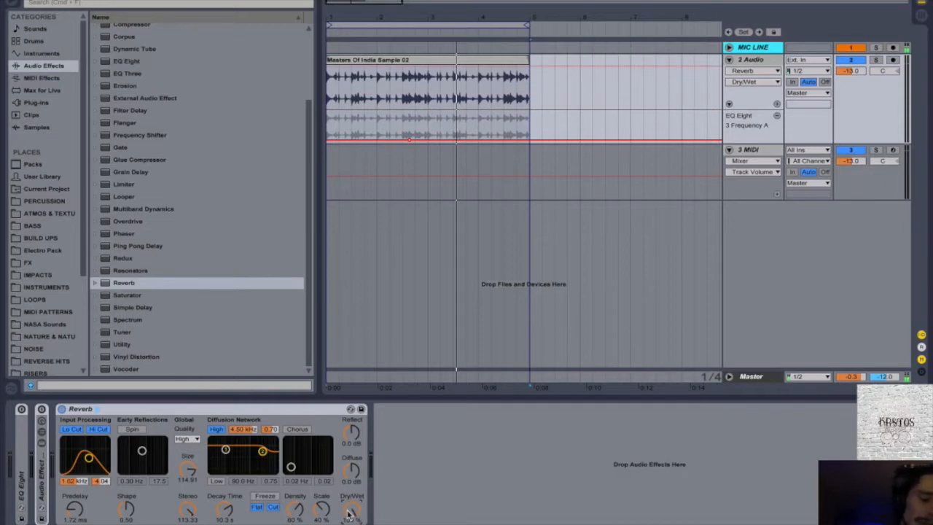
mouse_move(351, 509)
left_mouse_down()
mouse_move(351, 524)
mouse_move(352, 484)
mouse_move(351, 521)
left_mouse_up()
key("space")
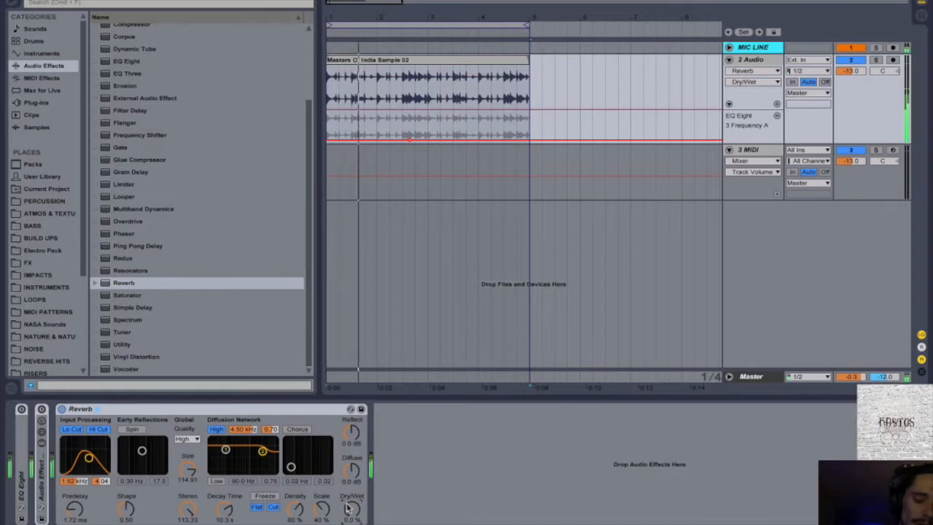
left_click_drag(348, 508, 347, 465)
left_click_drag(350, 508, 348, 524)
Step: Toggle the reverb's Freeze on and off during playback while varying Dry/Wet between 0 and 53%, leaving it at 29% with Freeze off
left_click(266, 496)
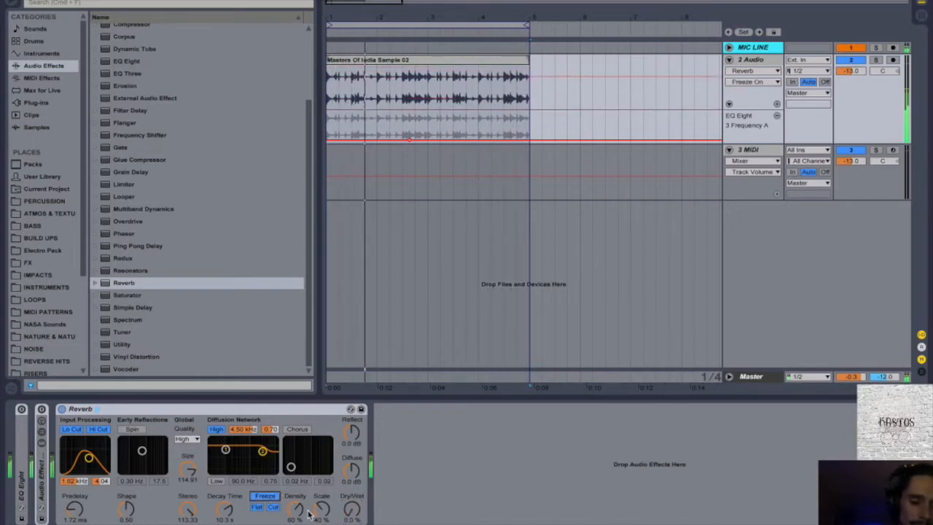
left_click_drag(350, 510, 349, 496)
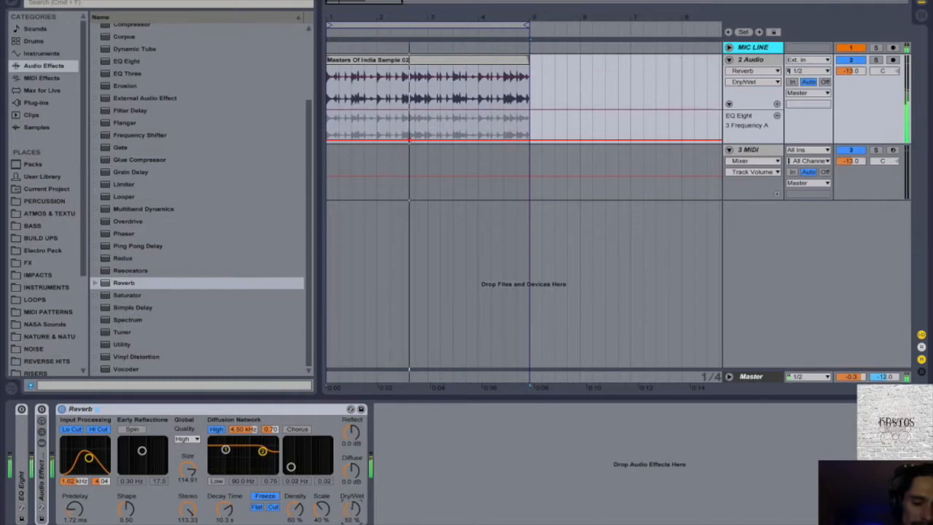
left_click(264, 497)
left_click_drag(351, 509, 352, 524)
left_click(264, 496)
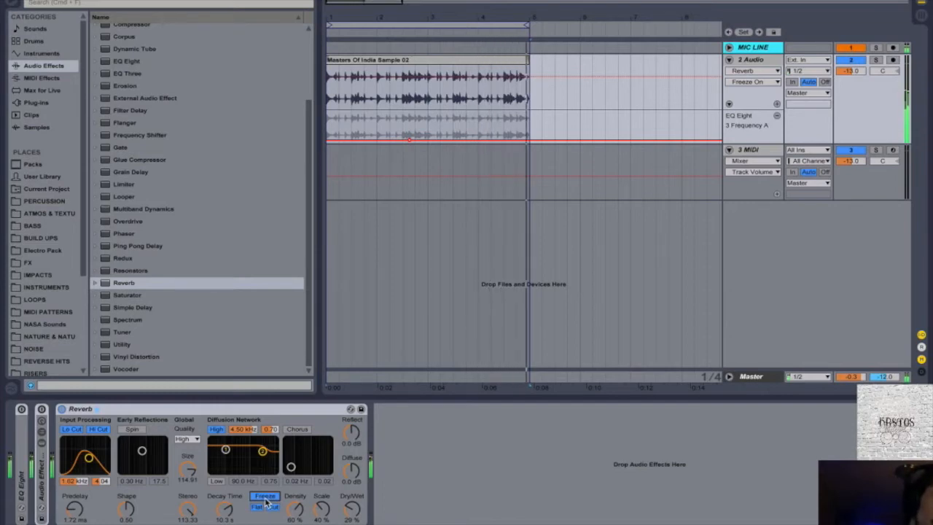
left_click(266, 498)
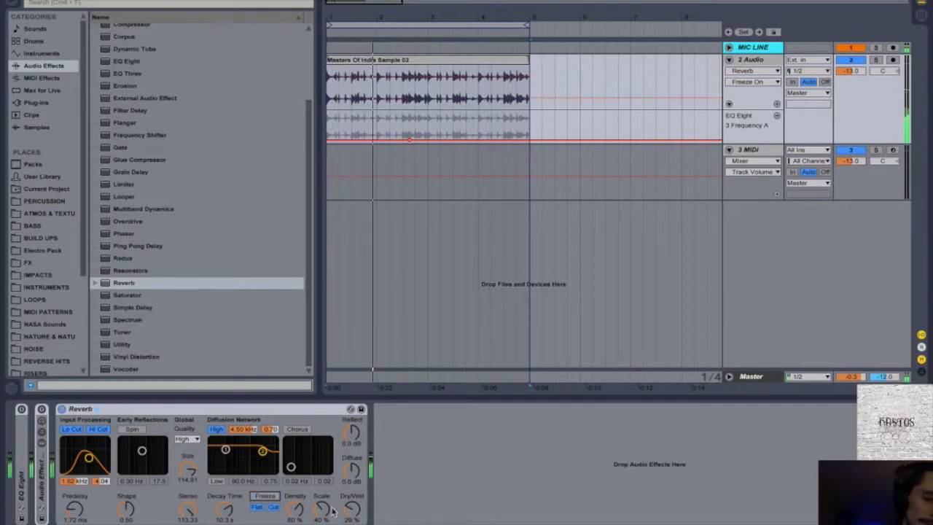
Step: Shorten the reverb's decay time to 2.52 s, reduce its size to 0.97, and set Dry/Wet to 48%
left_click_drag(225, 509, 220, 519)
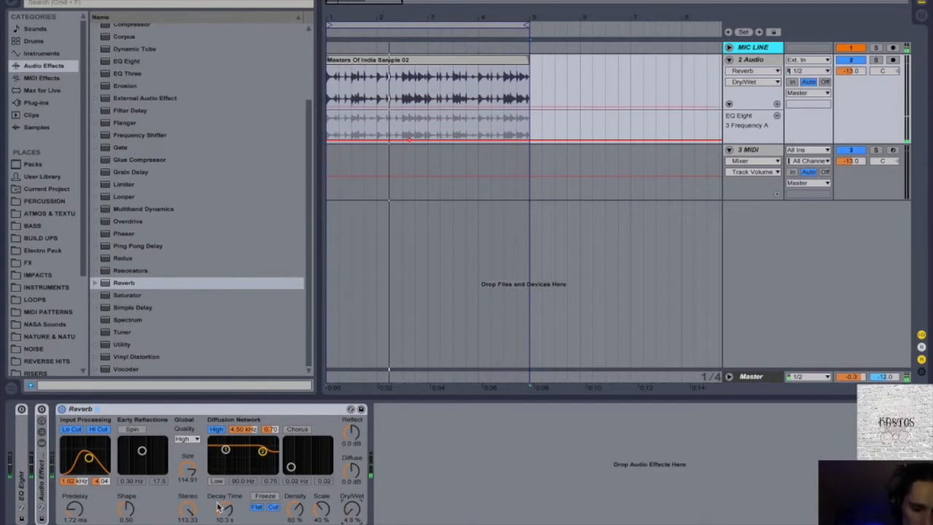
left_click_drag(188, 471, 188, 513)
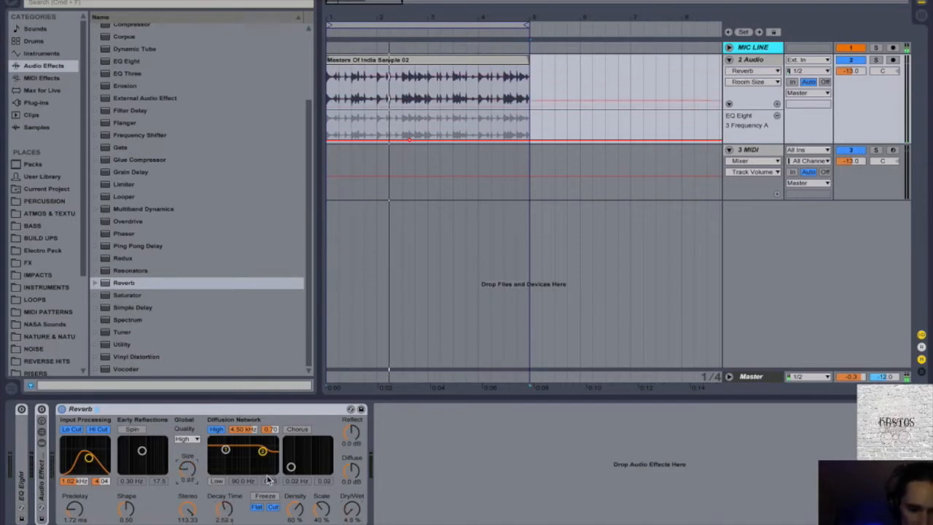
left_click_drag(353, 510, 353, 474)
Step: Play the clip and switch the reverb's Freeze on and off to hear its effect
key("space")
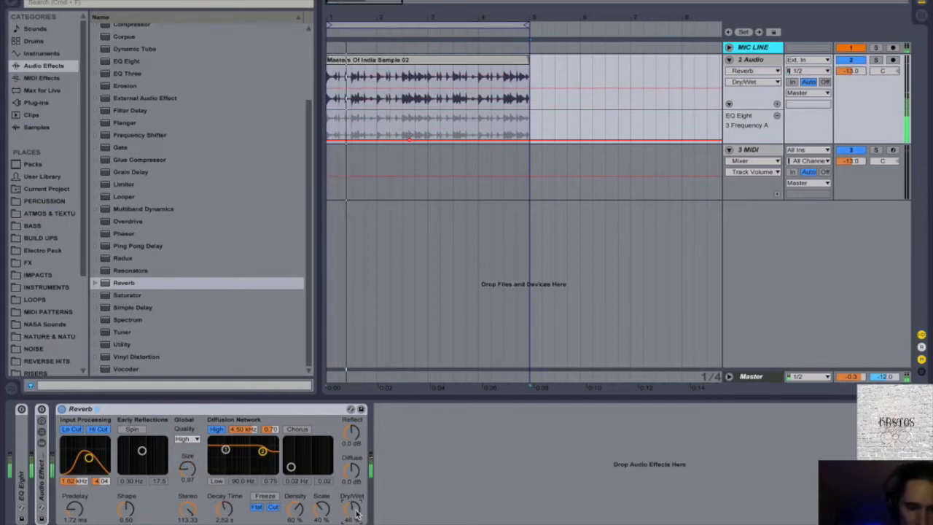
left_click(267, 497)
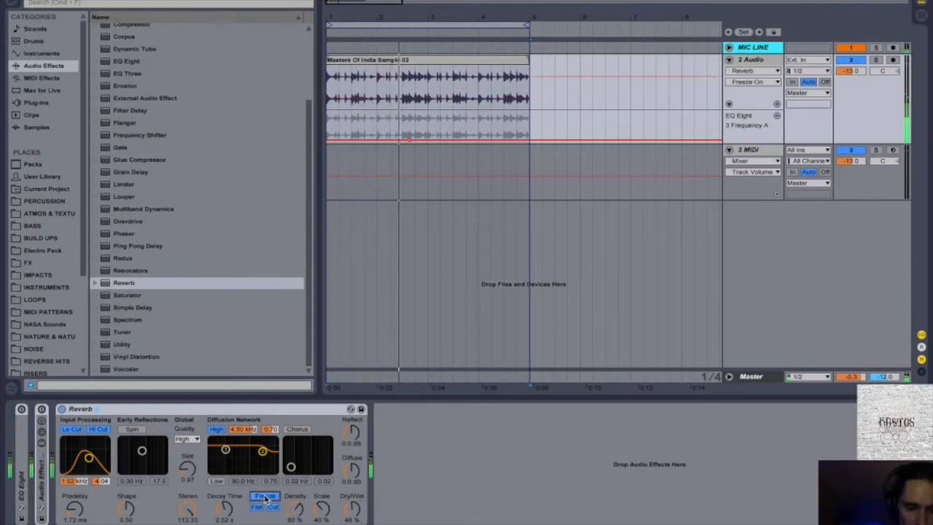
left_click(271, 499)
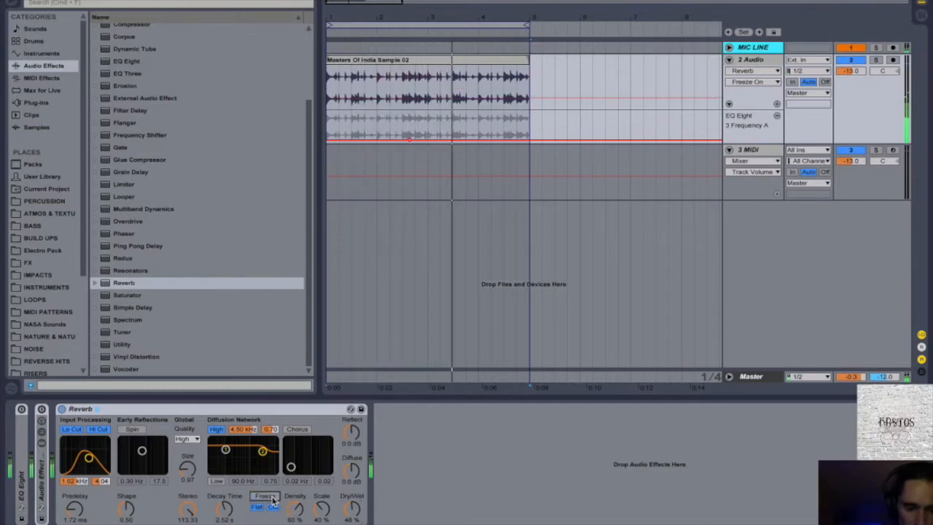
Step: Enable the reverb's Freeze during playback, toggle its Cut and Flat options to compare the sound, and switch Freeze off
left_click(273, 499)
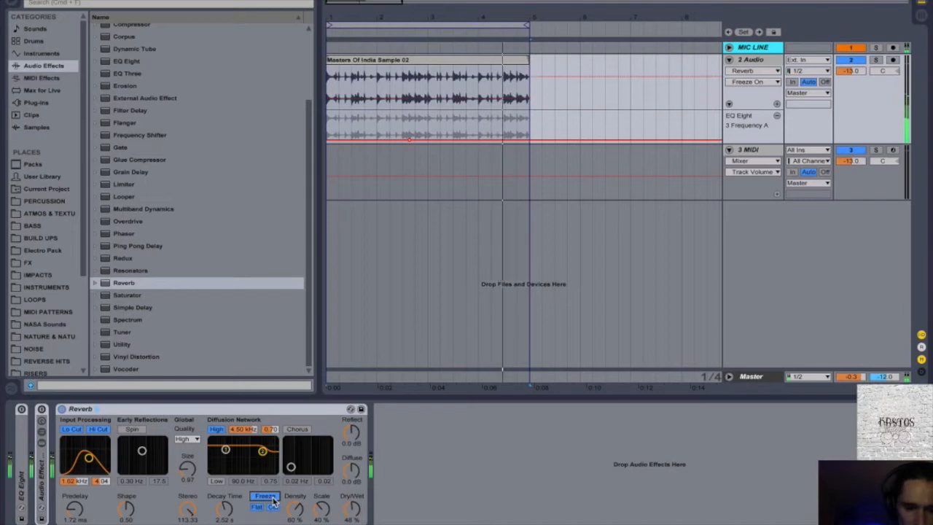
left_click(272, 508)
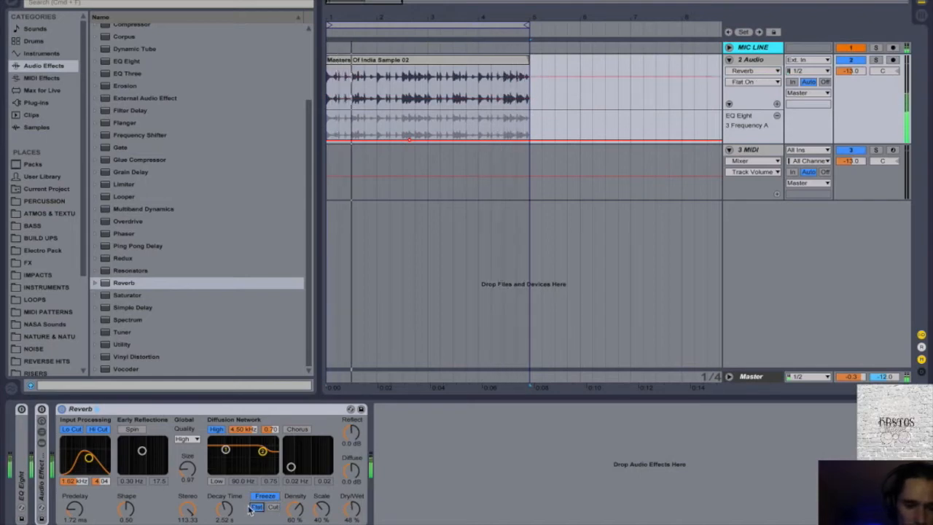
left_click(257, 507)
left_click(267, 498)
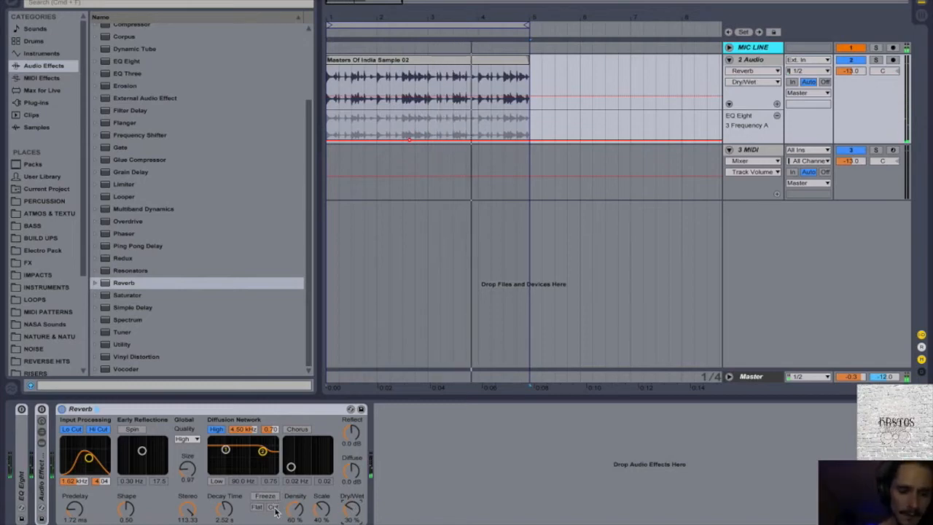
Step: Turn the reverb's Freeze on, raise Dry/Wet to 45%, and switch Freeze off and on again during playback
left_click(276, 499)
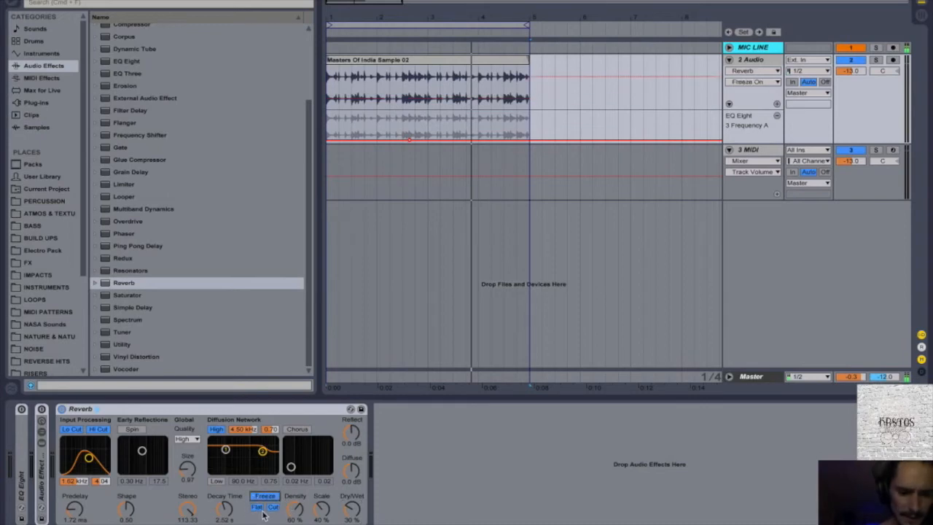
left_click_drag(361, 510, 360, 490)
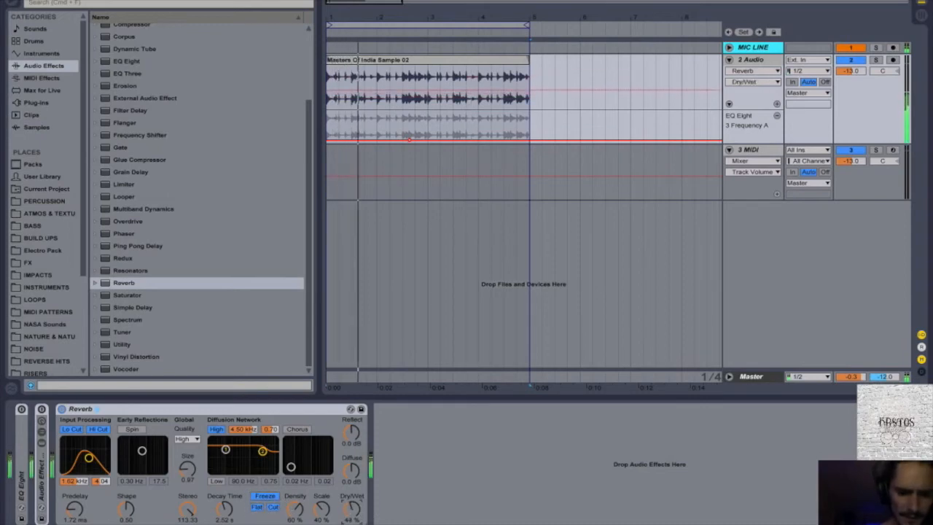
left_click(267, 497)
left_click(268, 498)
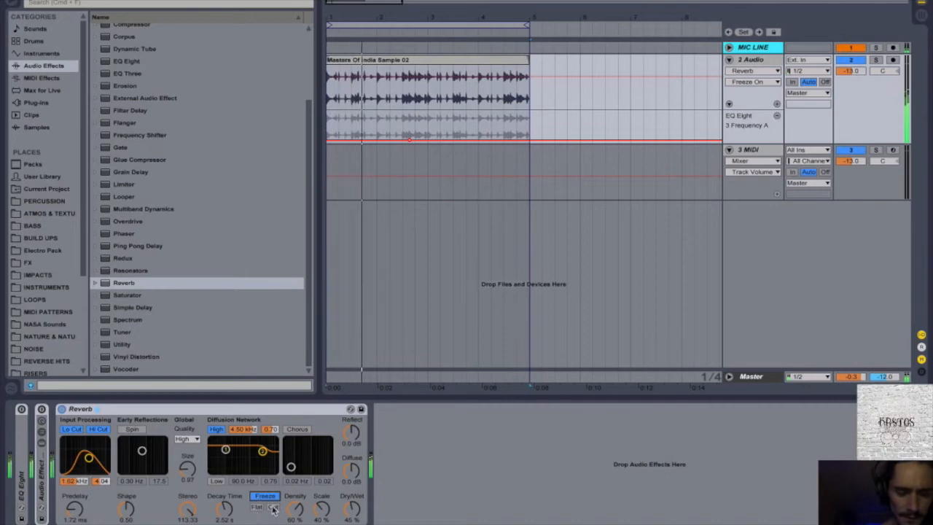
Step: Switch the reverb's Flat and Cut options on with Freeze active, and lower Dry/Wet to 0%
left_click(272, 507)
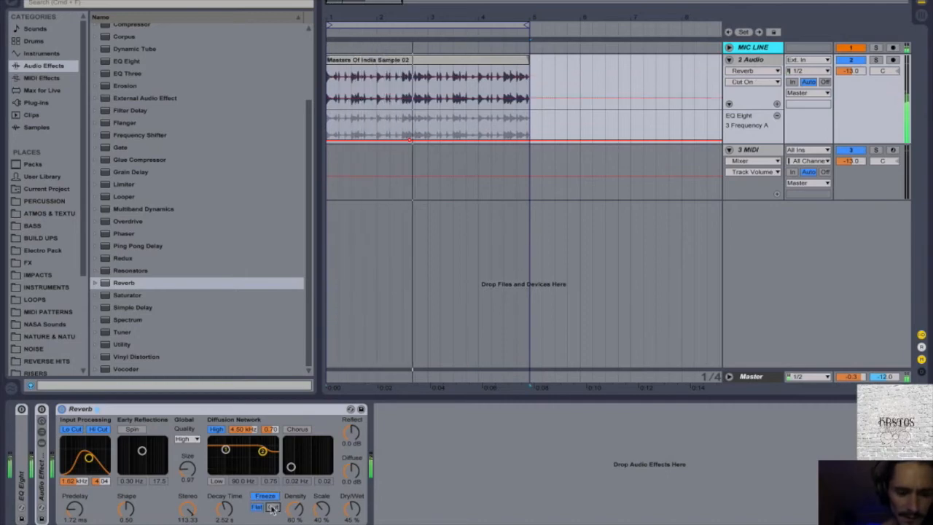
left_click_drag(352, 509, 353, 524)
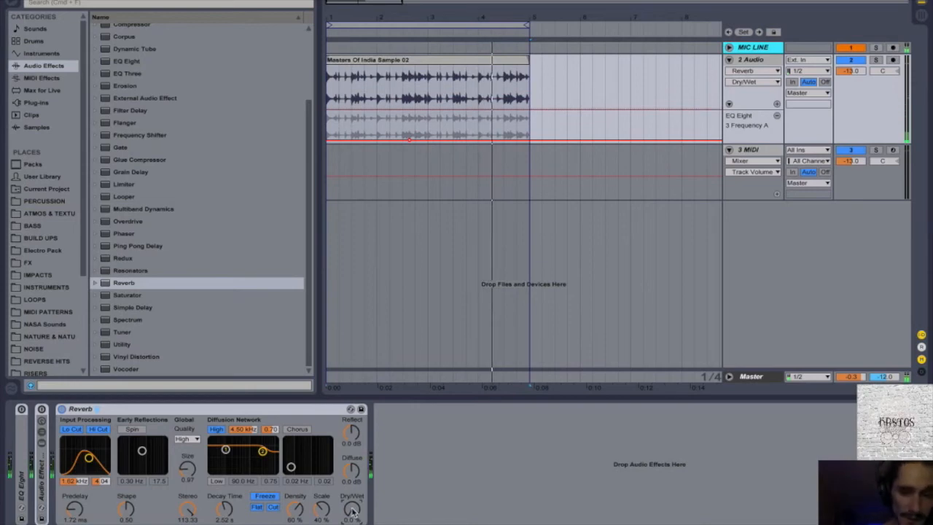
left_click(178, 409)
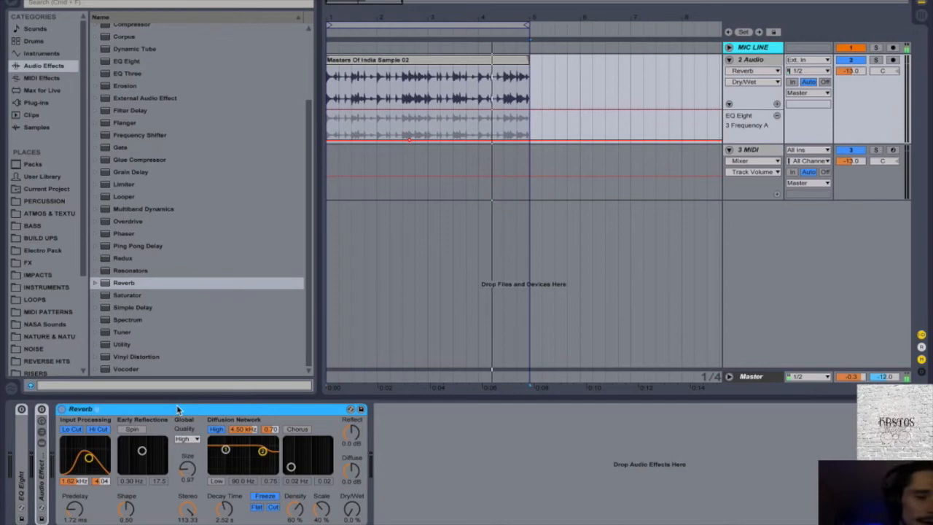